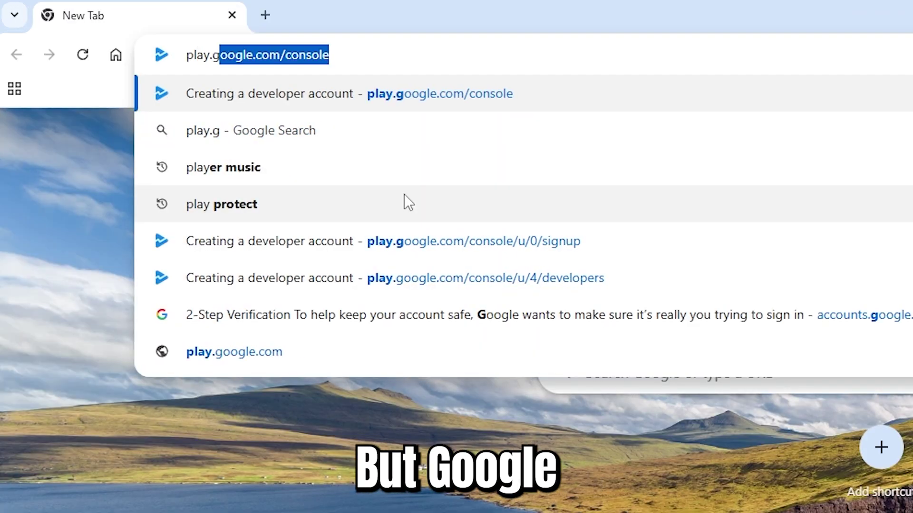
Load play.google.com/console to reach the developer account creation page
text(/)
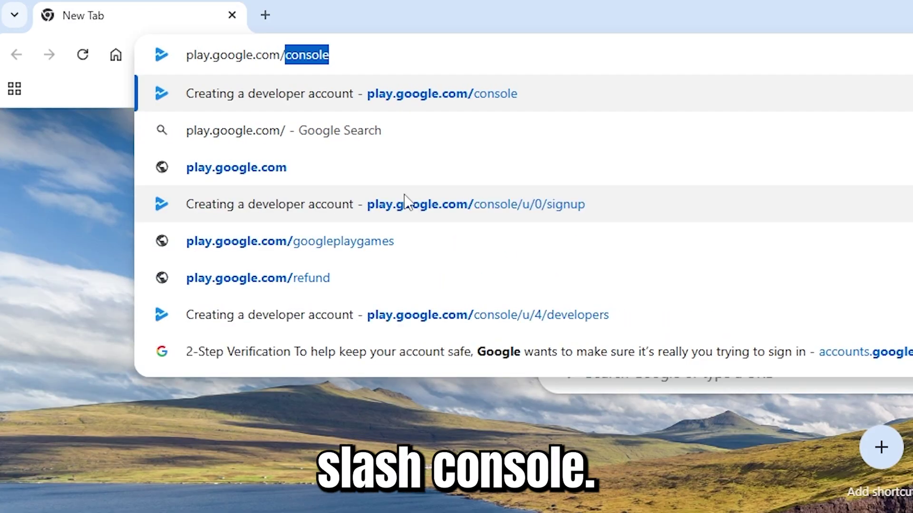
key(Return)
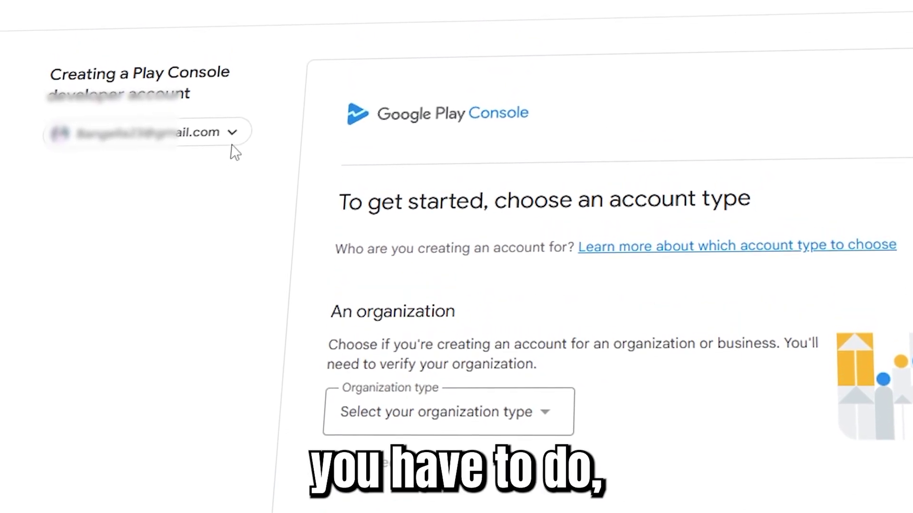
Switch the signup to the other Google account that will own the developer account
click(233, 135)
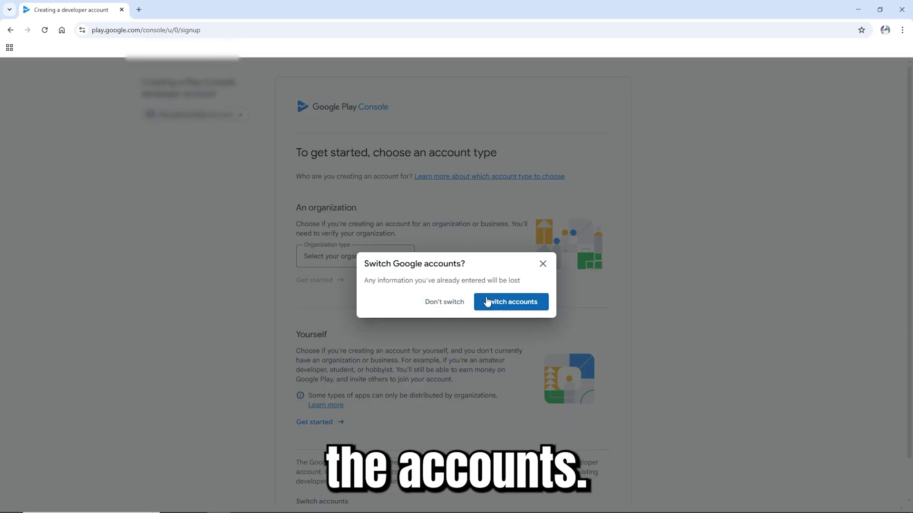
click(500, 304)
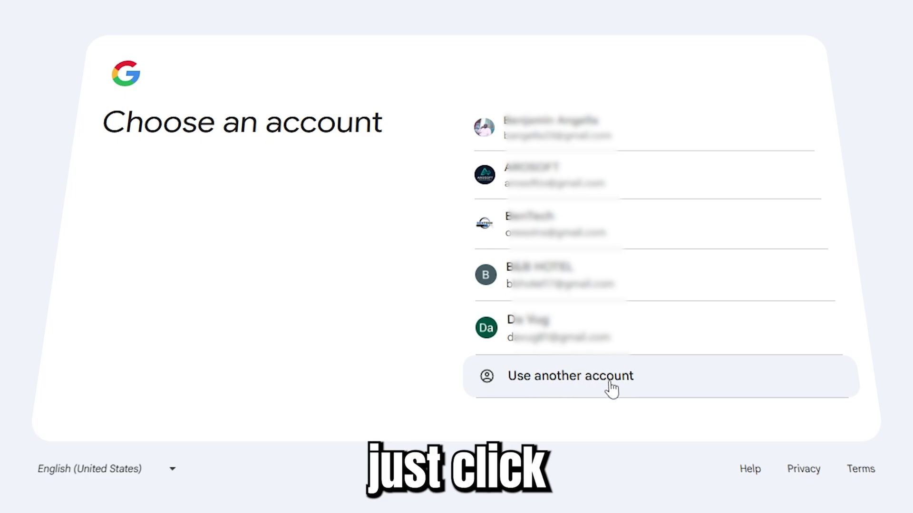
click(591, 348)
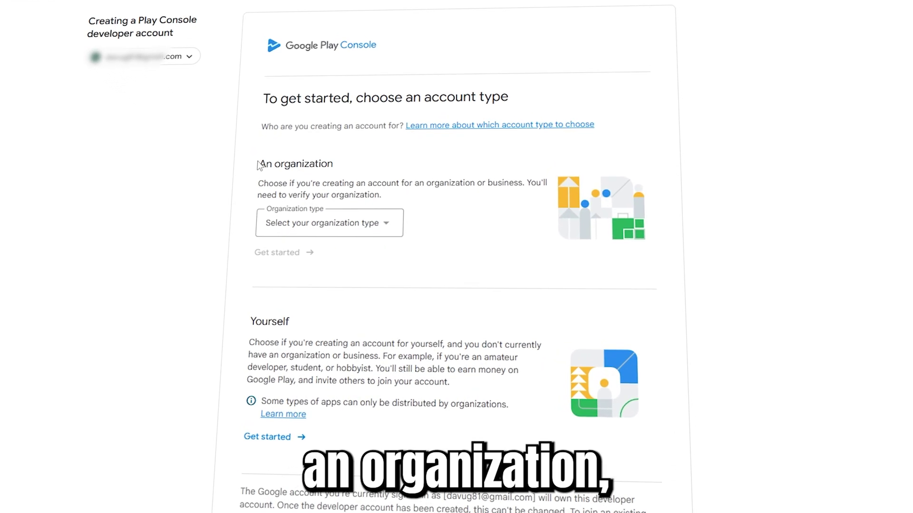
Check the organization type choices, then pick Get started under Yourself
drag(259, 165, 430, 236)
click(418, 233)
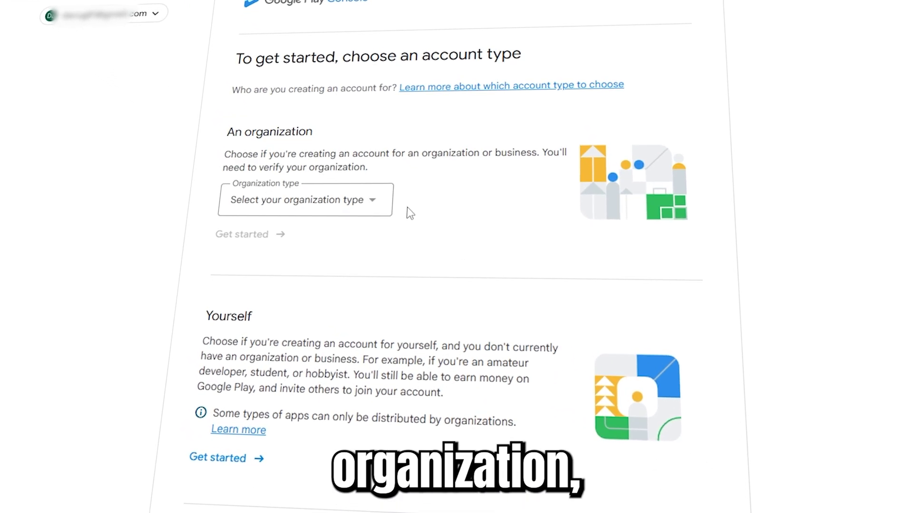
click(373, 202)
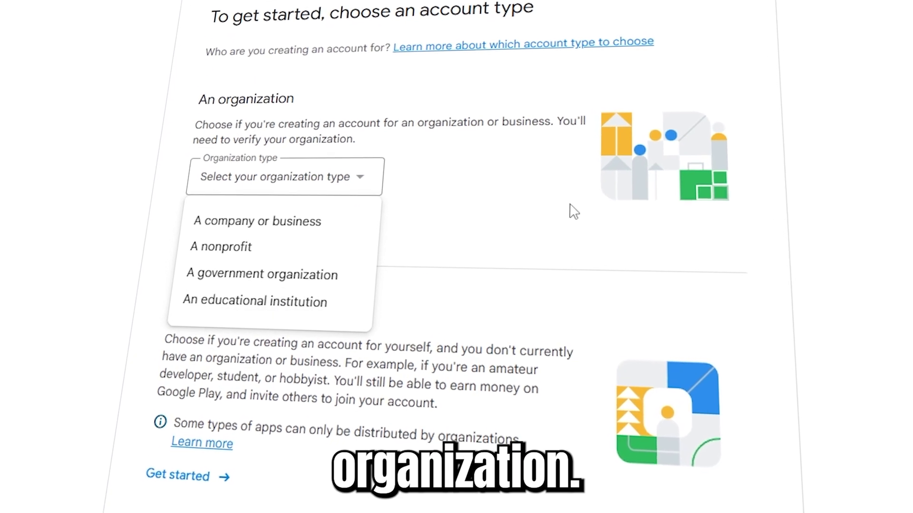
click(574, 211)
scroll(577, 204, down, 2)
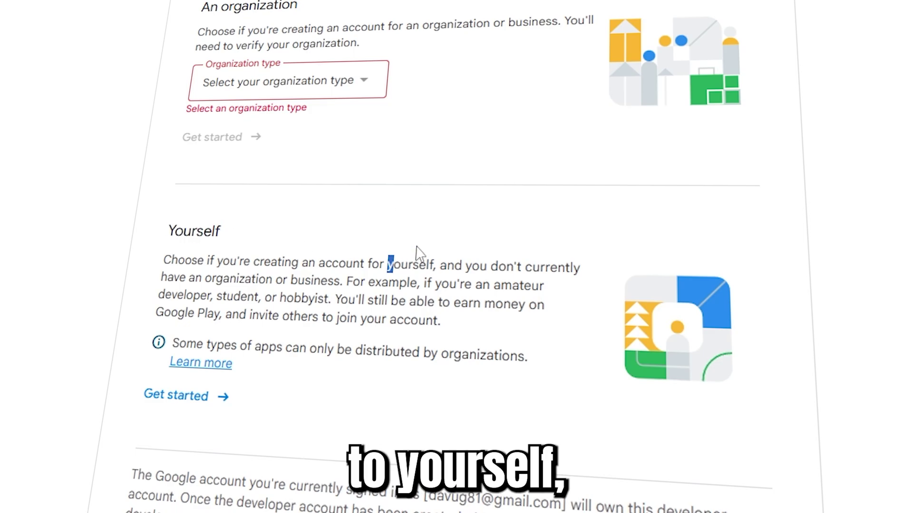
click(158, 399)
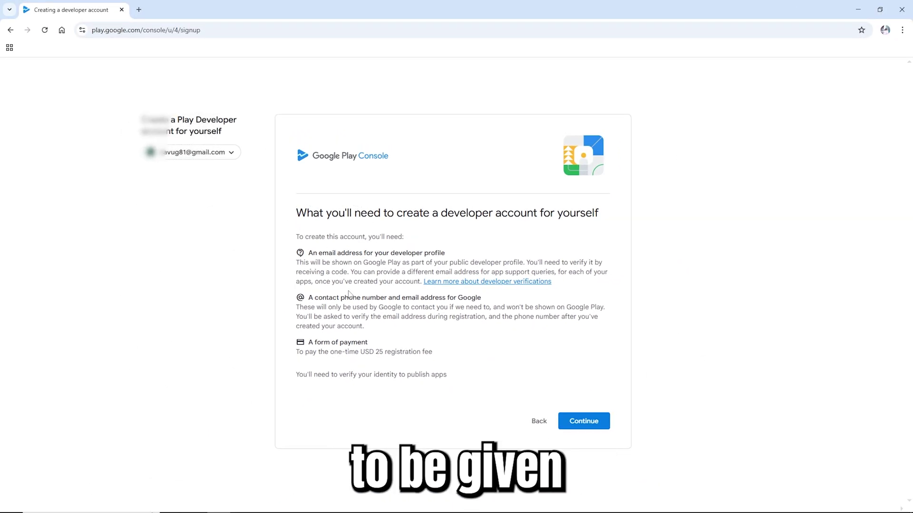
Review the personal account requirements, including the USD 25 fee, and continue
drag(454, 376, 291, 221)
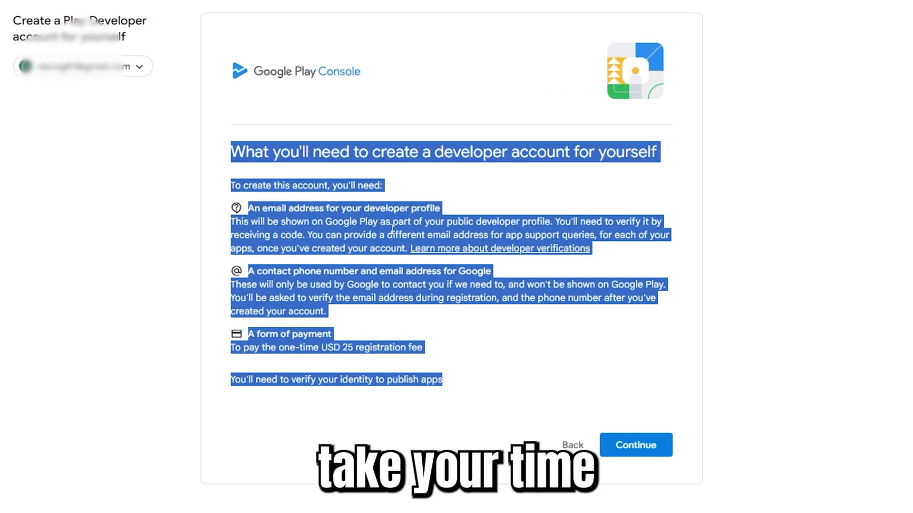
click(224, 162)
drag(233, 173, 337, 274)
click(337, 275)
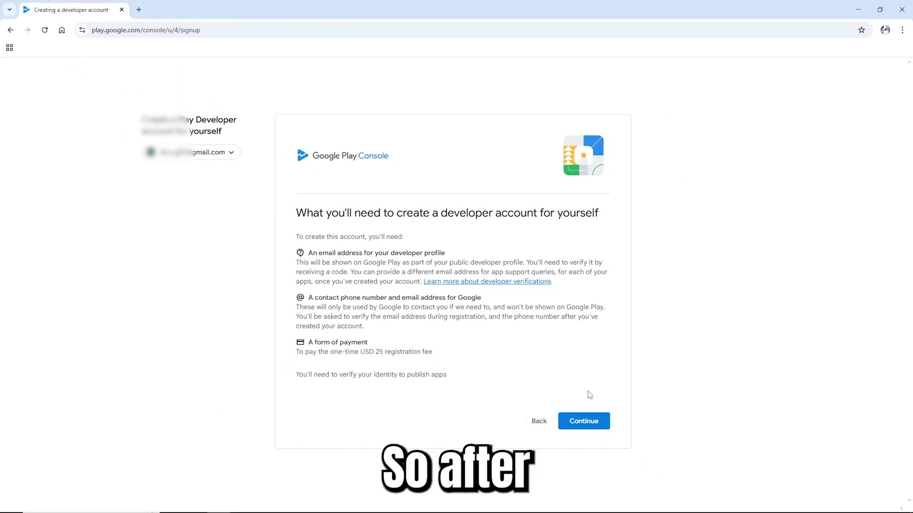
click(584, 421)
Enter the developer name and submit it
click(355, 320)
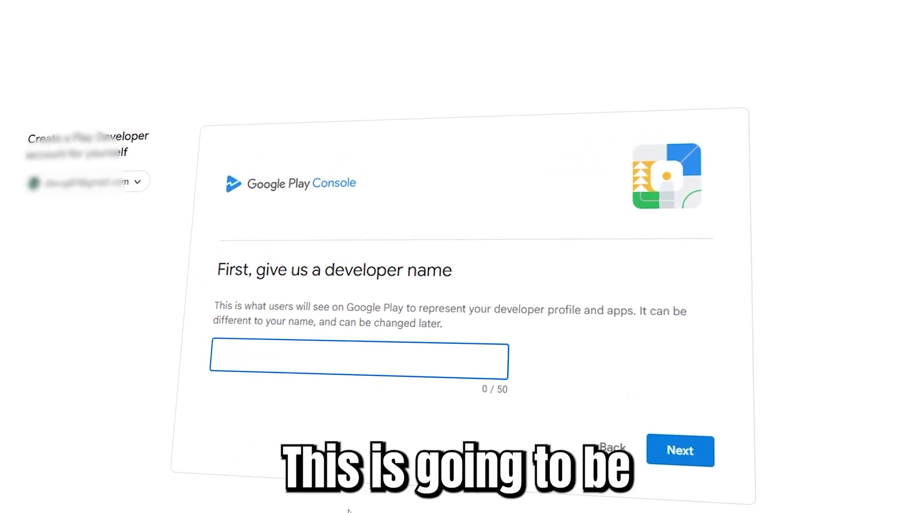
text(DavUg)
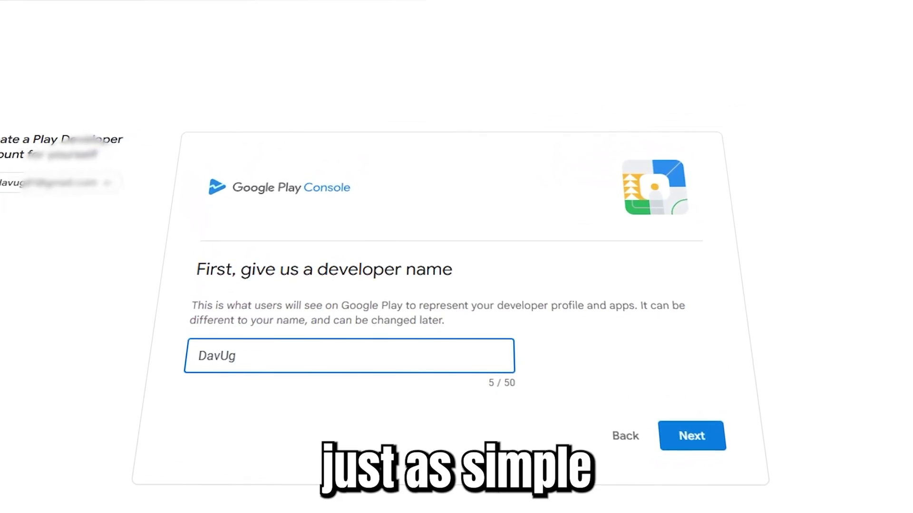
click(693, 438)
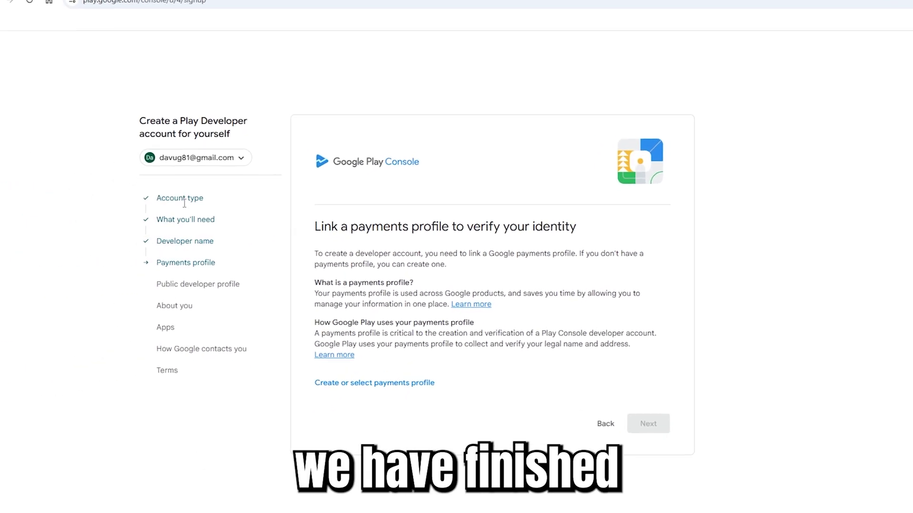
Link the first existing payments profile to the developer account
drag(314, 226, 410, 231)
drag(470, 218, 642, 430)
click(616, 366)
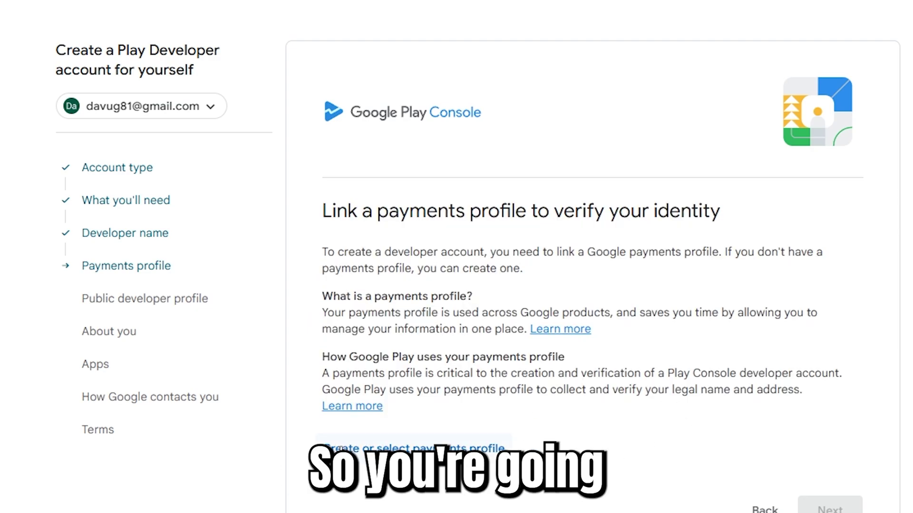
click(341, 448)
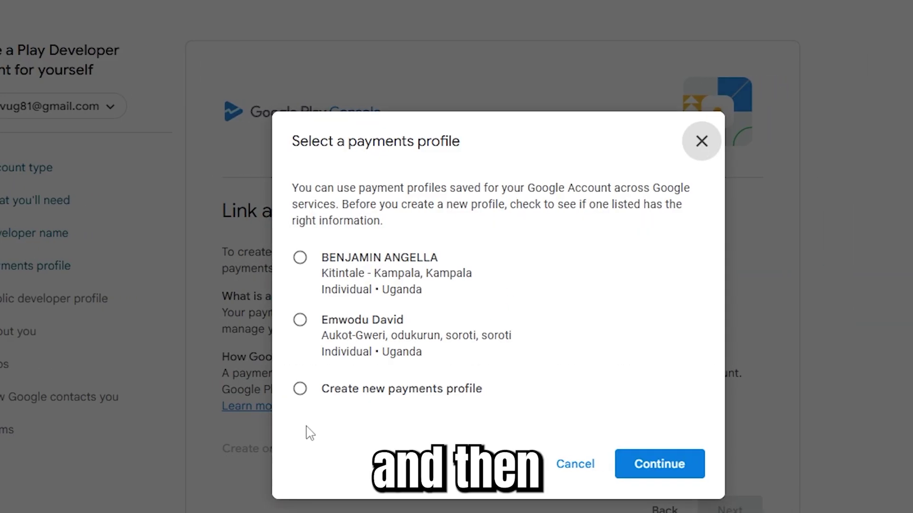
click(351, 391)
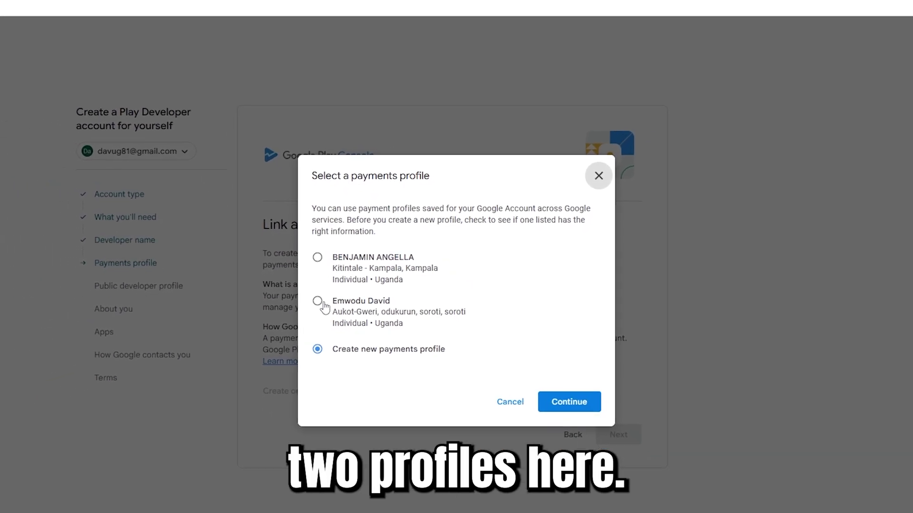
click(333, 258)
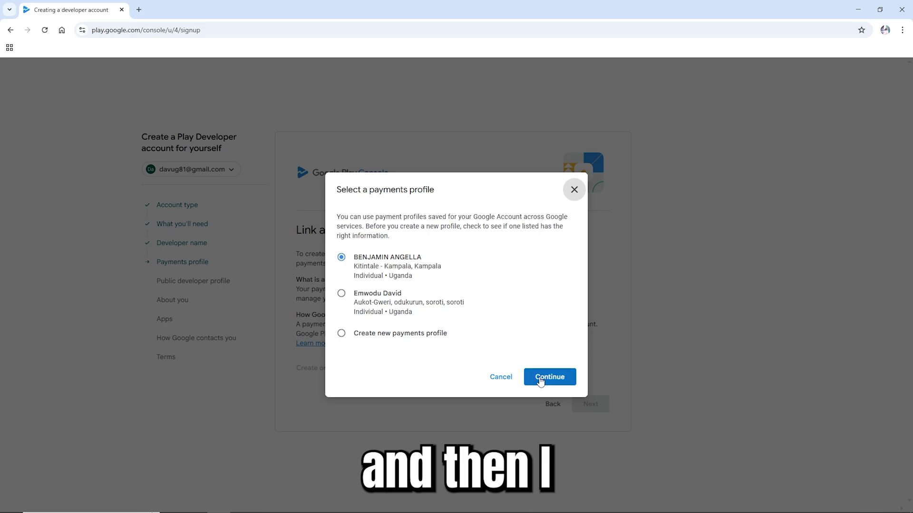
click(540, 379)
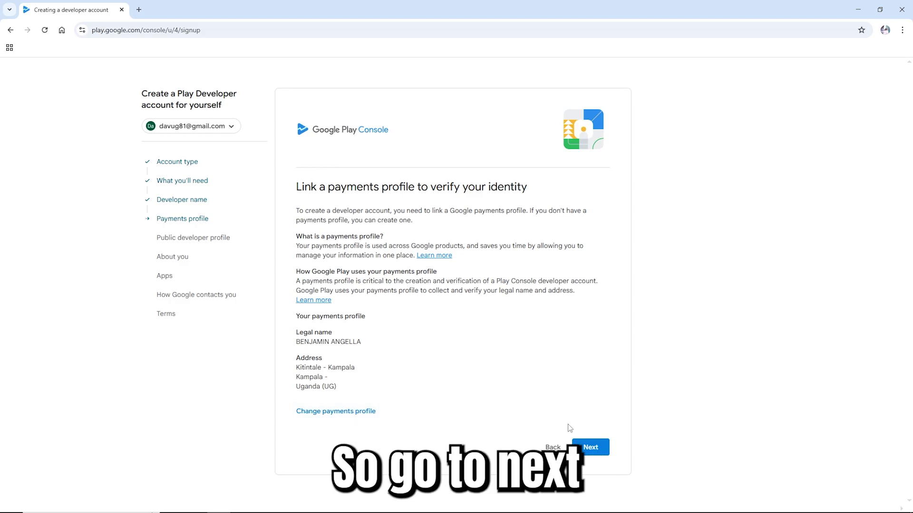
click(590, 447)
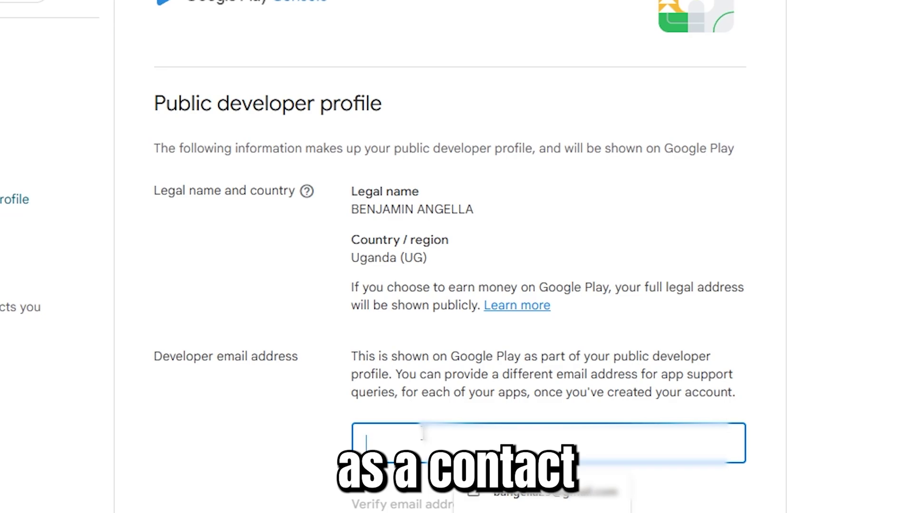
Verify the developer e-mail with the emailed code and consent to showing public profile info
key(ctrl+v)
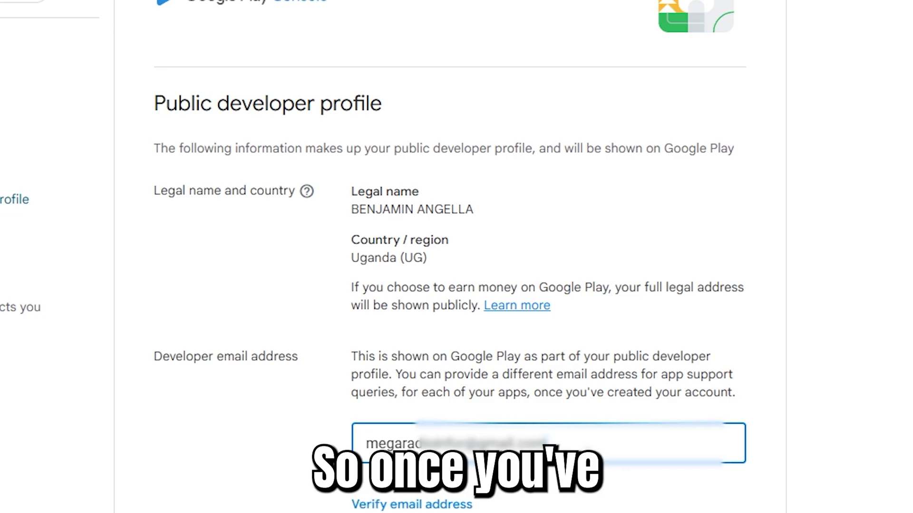
click(451, 503)
scroll(427, 322, down, 5)
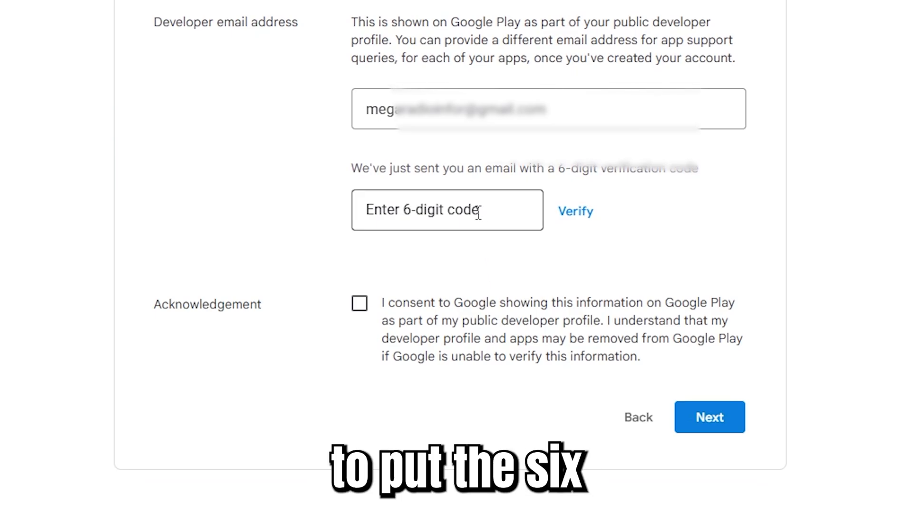
click(478, 212)
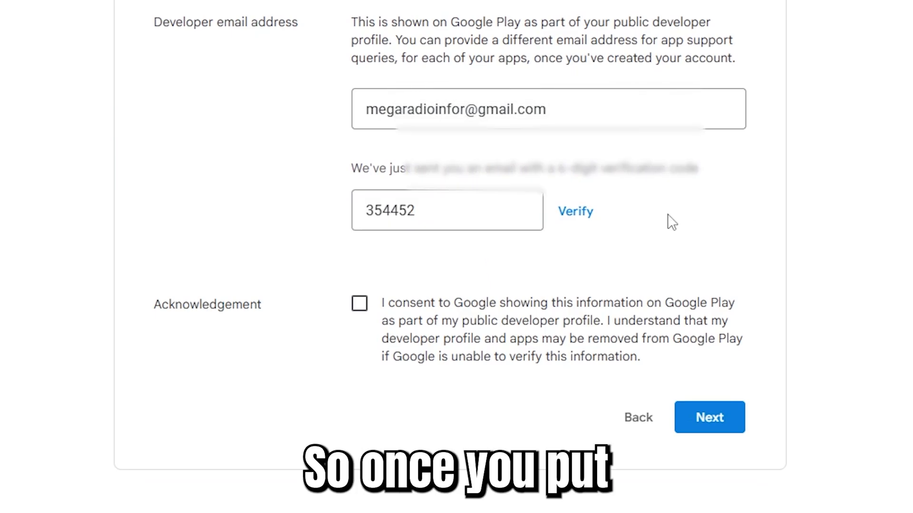
click(576, 212)
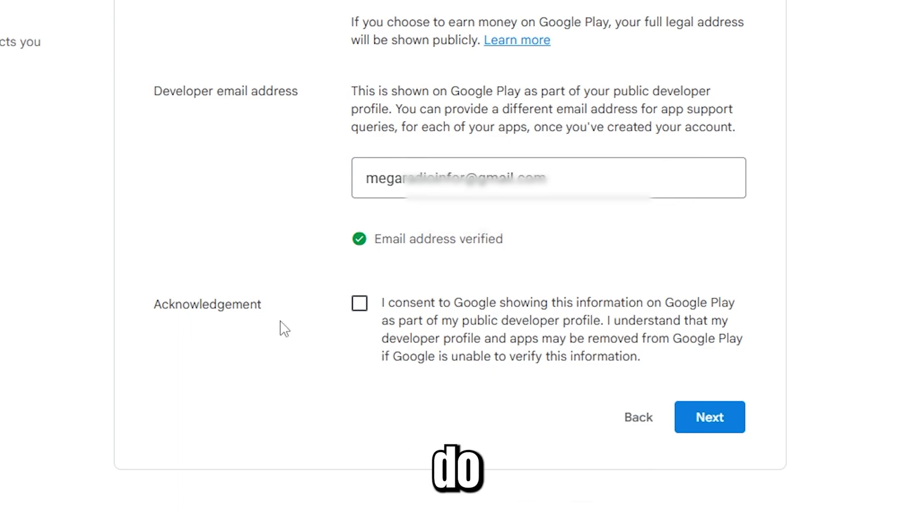
click(360, 304)
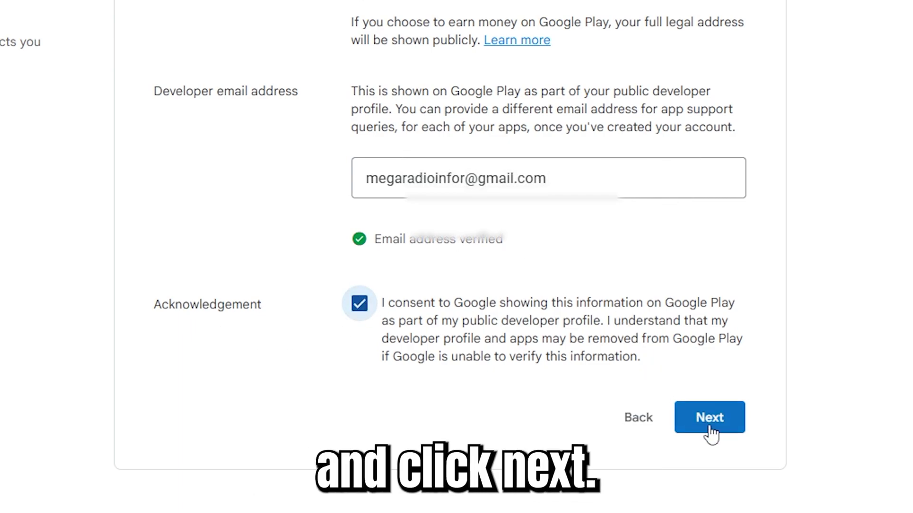
click(708, 427)
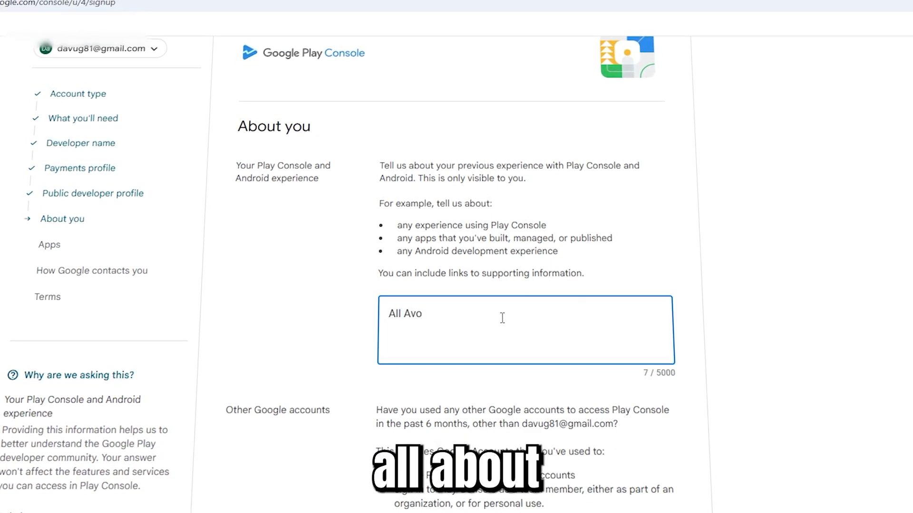
Finish the experience description, answer No to other Google Accounts, and declare no website
text(nology)
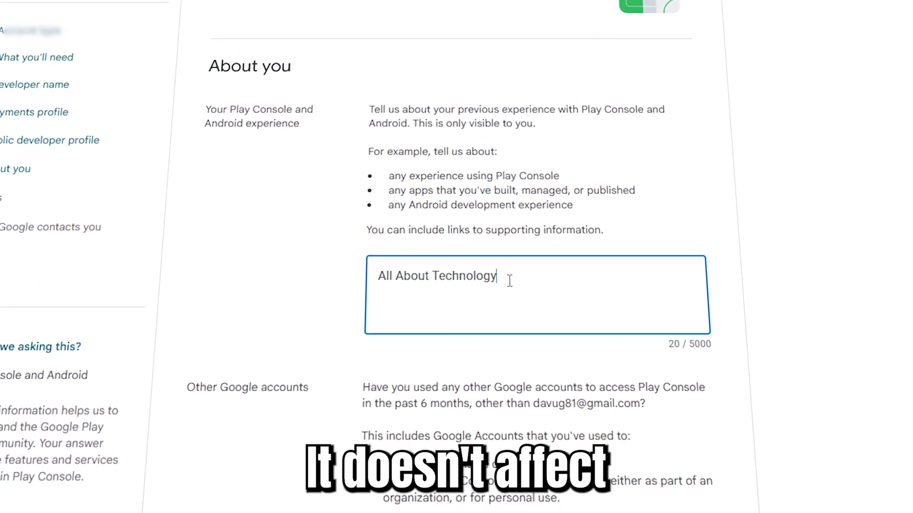
scroll(523, 352, down, 5)
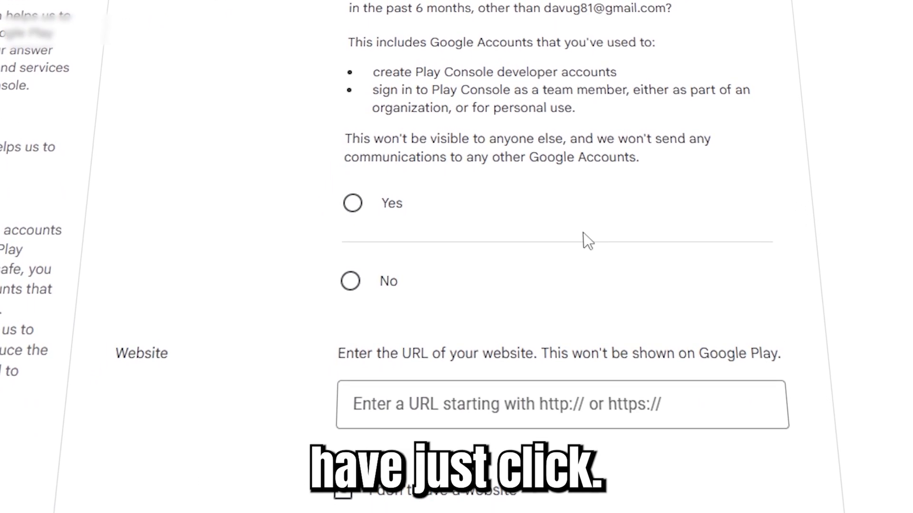
click(351, 280)
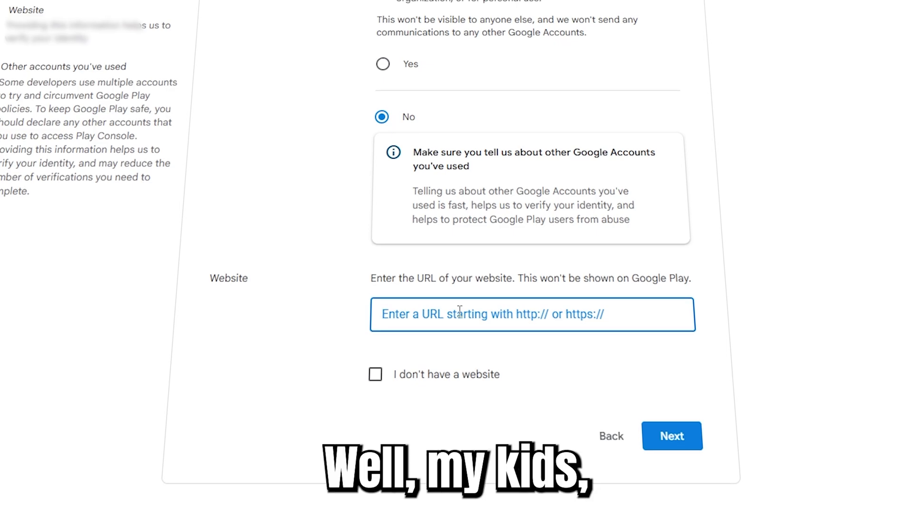
click(425, 380)
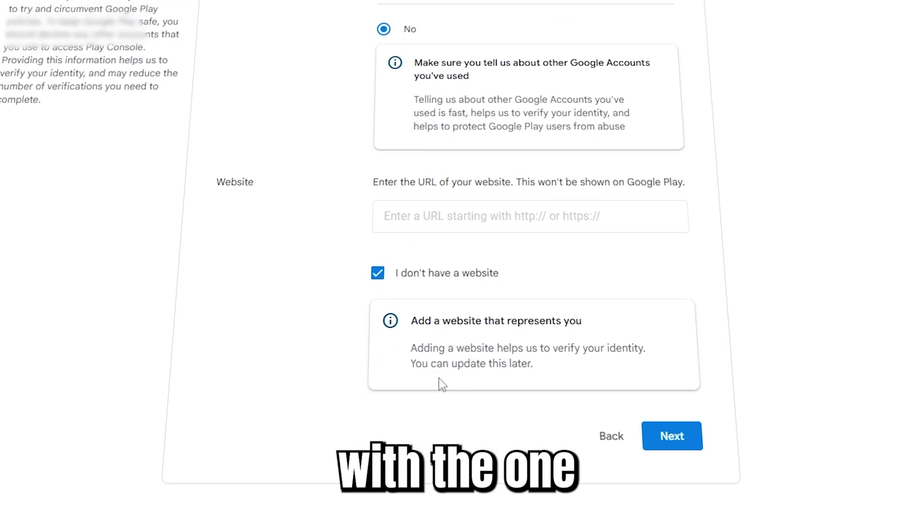
click(673, 433)
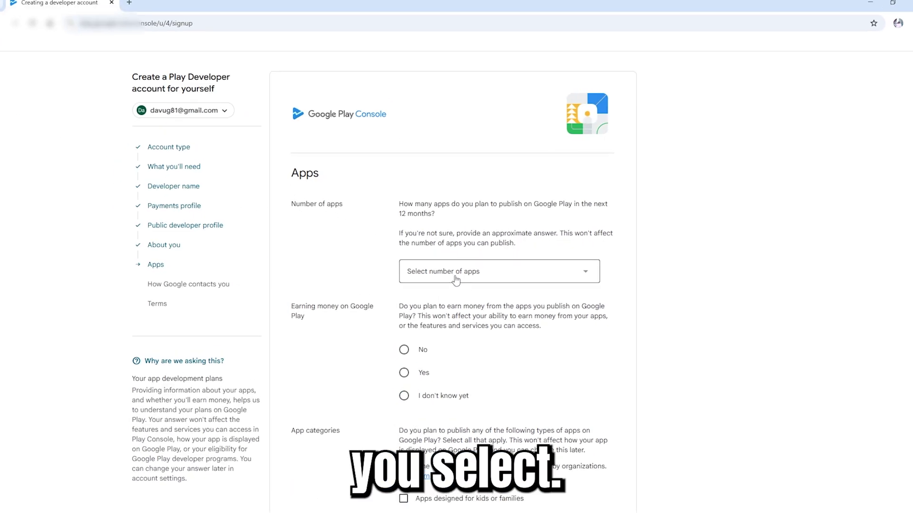
Plan More than 10 apps and answer Yes to earning money from them
click(456, 276)
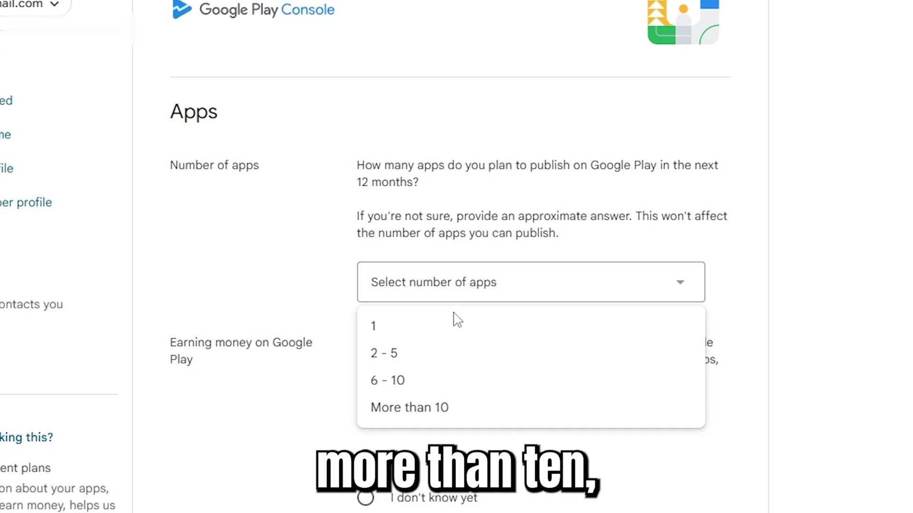
click(416, 409)
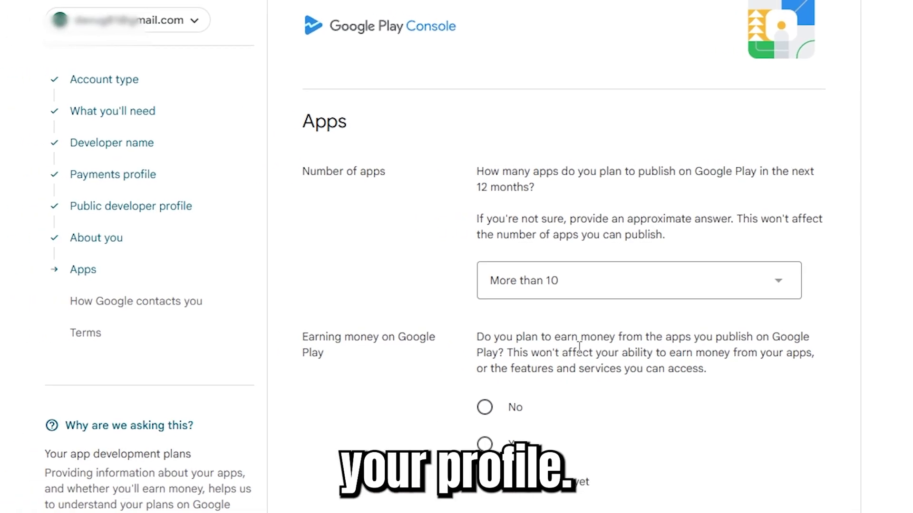
scroll(575, 352, down, 2)
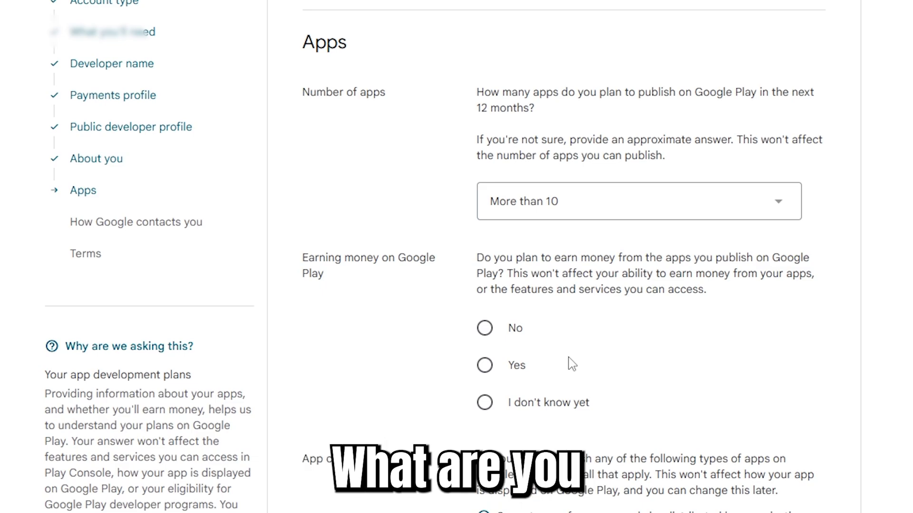
scroll(575, 363, down, 2)
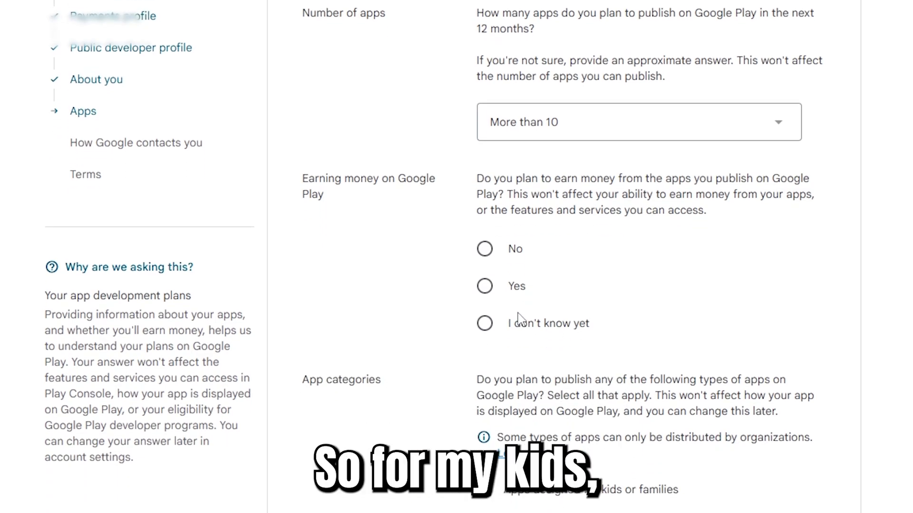
click(480, 292)
Select the kids-or-families and News app categories, leaving Banking unselected
scroll(421, 362, down, 3)
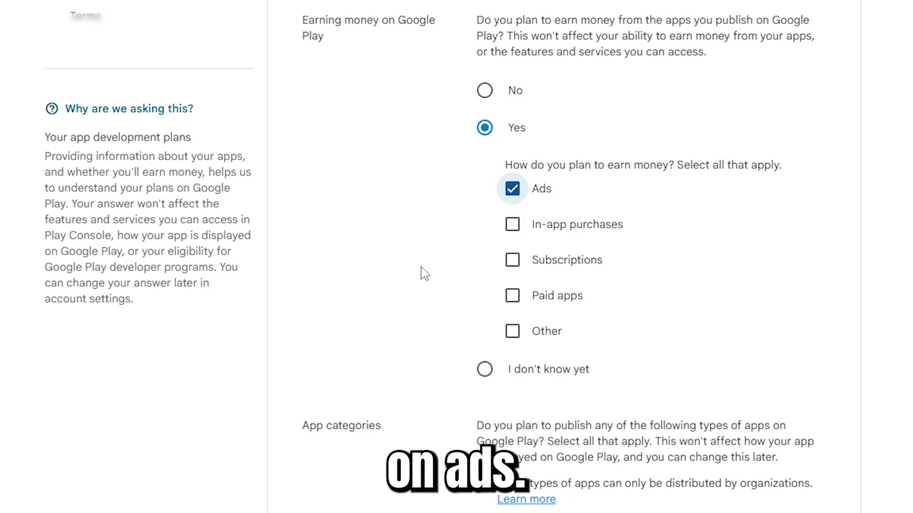
scroll(423, 274, down, 3)
scroll(425, 278, down, 2)
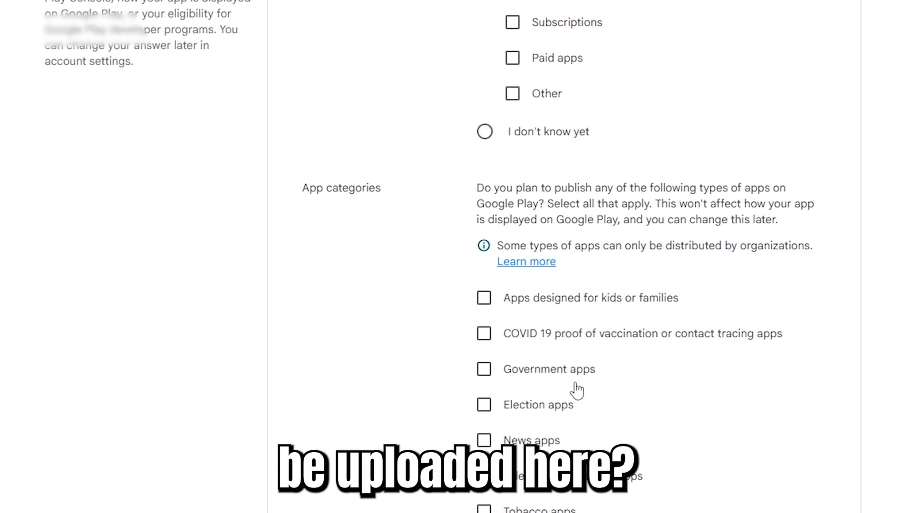
scroll(654, 447, down, 2)
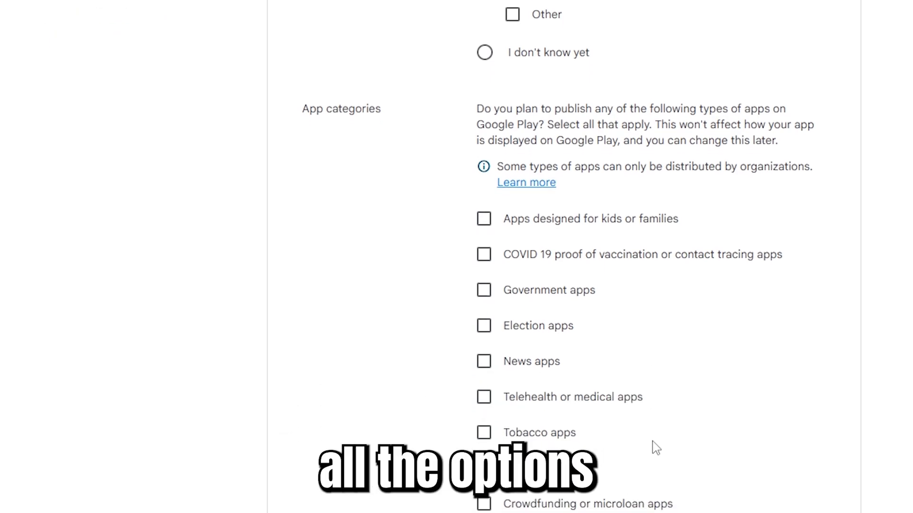
scroll(655, 447, down, 2)
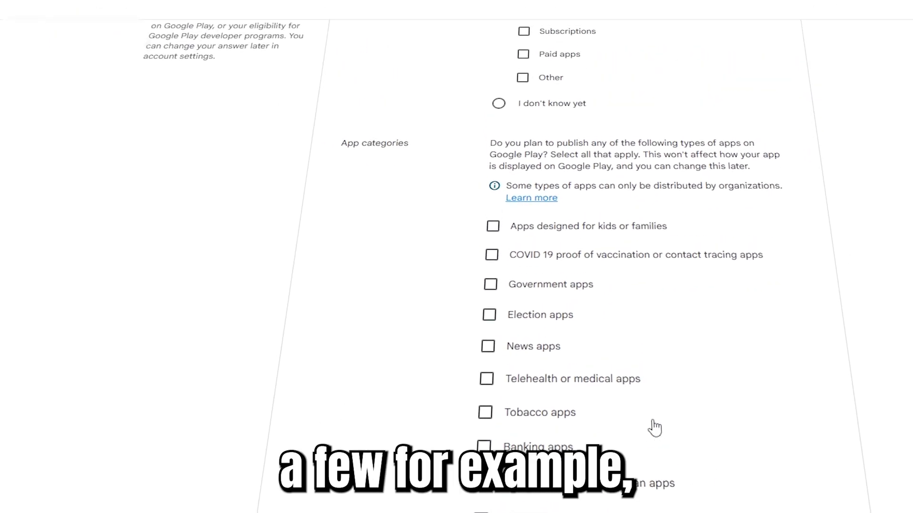
click(493, 226)
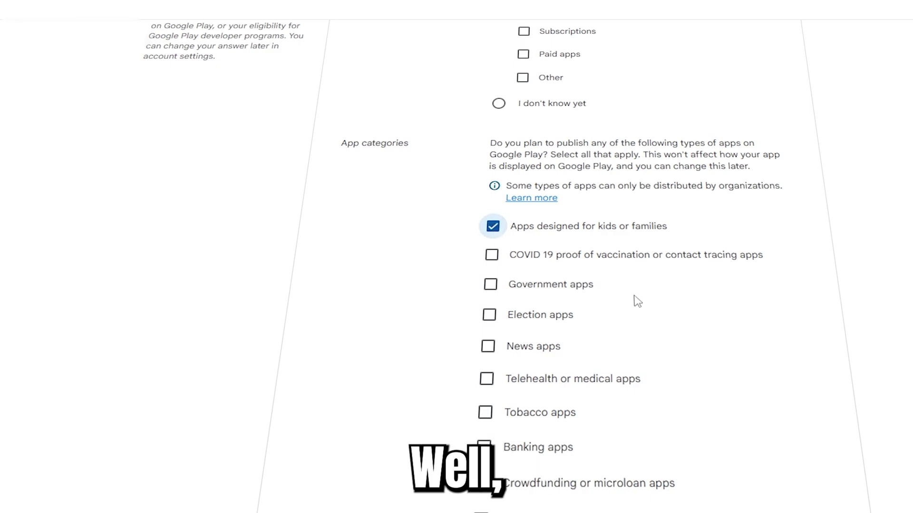
click(488, 346)
scroll(697, 340, down, 3)
scroll(697, 340, up, 1)
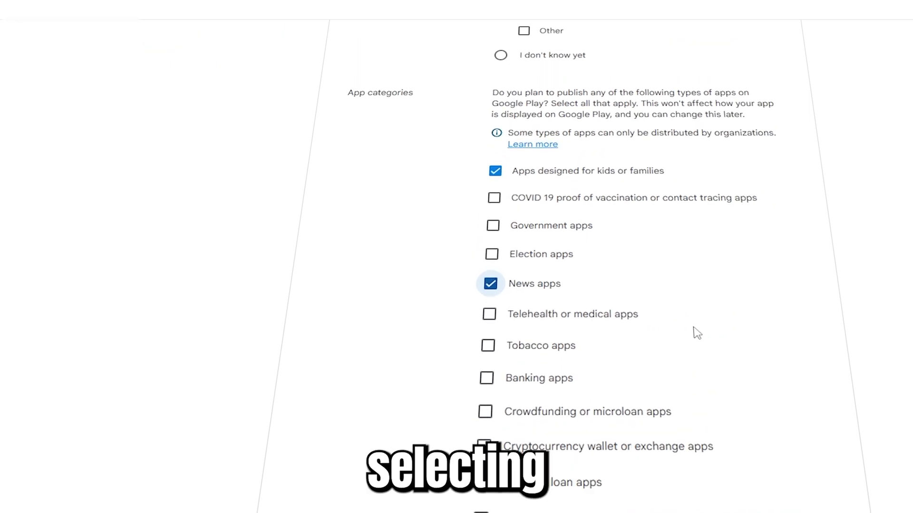
scroll(698, 322, down, 1)
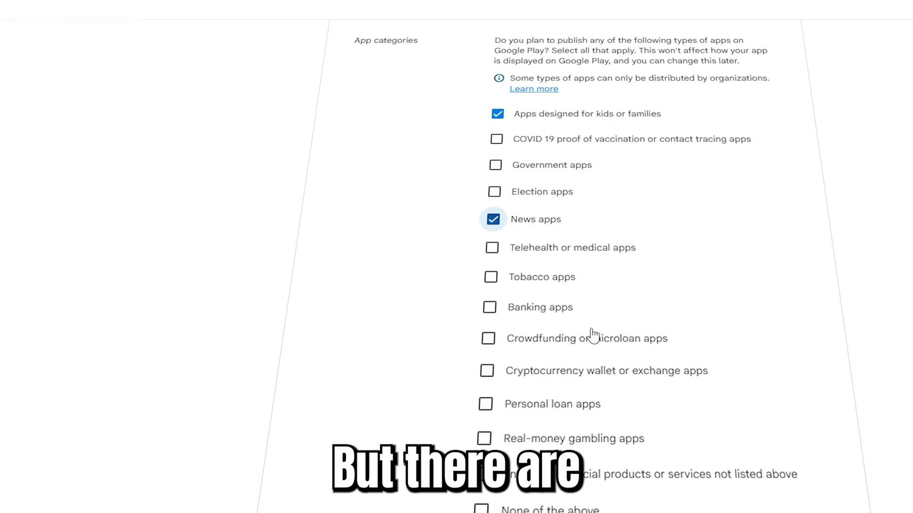
click(490, 307)
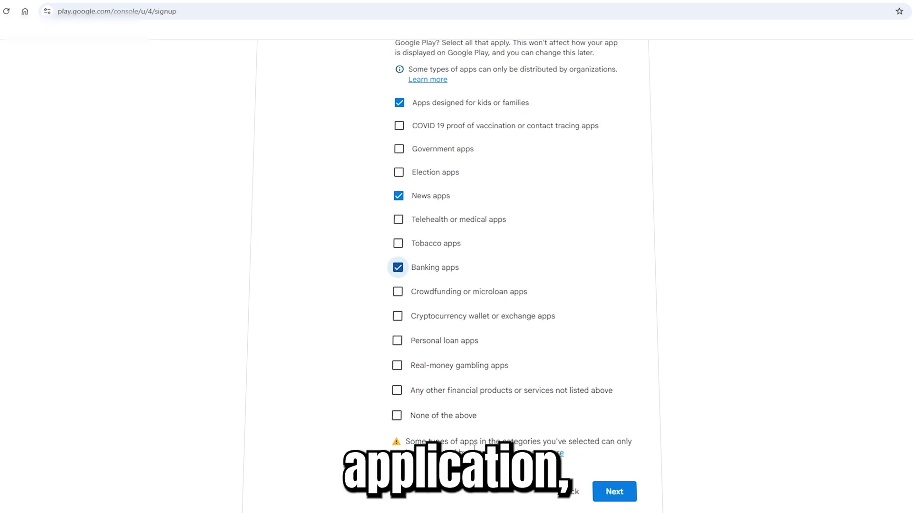
scroll(466, 432, up, 5)
scroll(475, 373, down, 5)
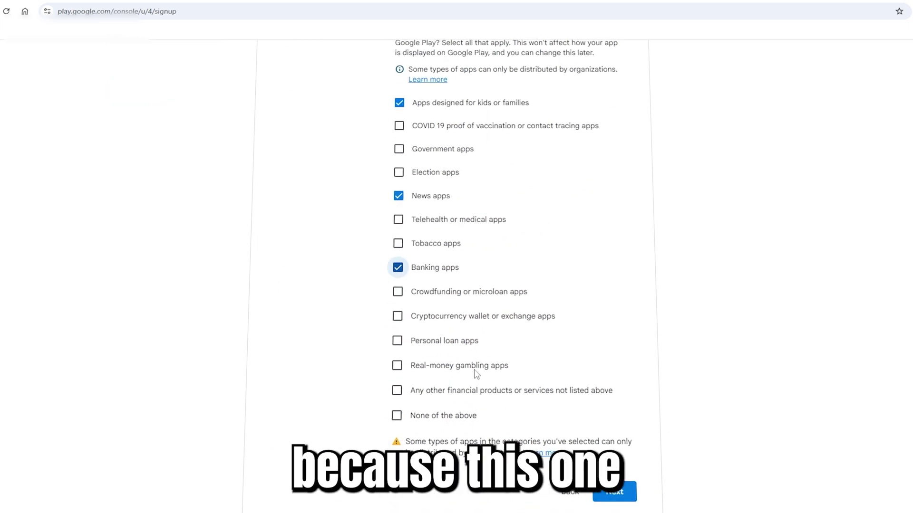
click(399, 272)
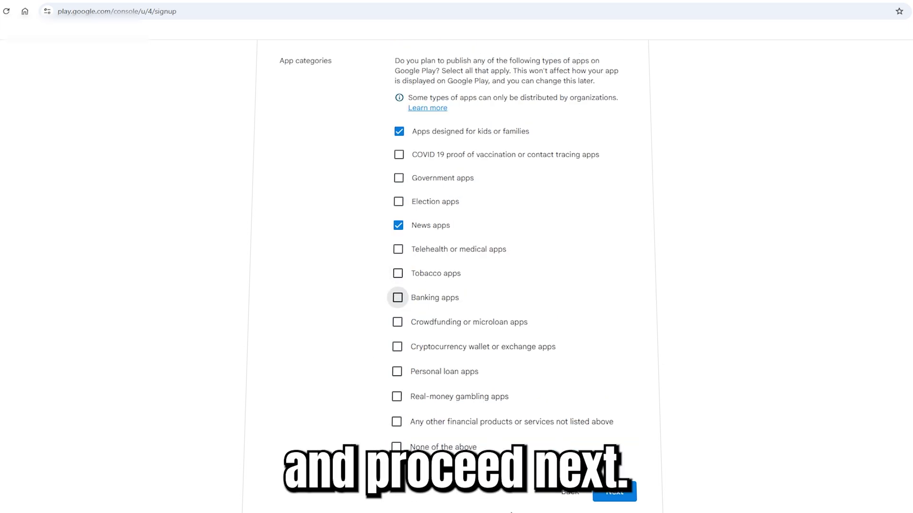
click(614, 492)
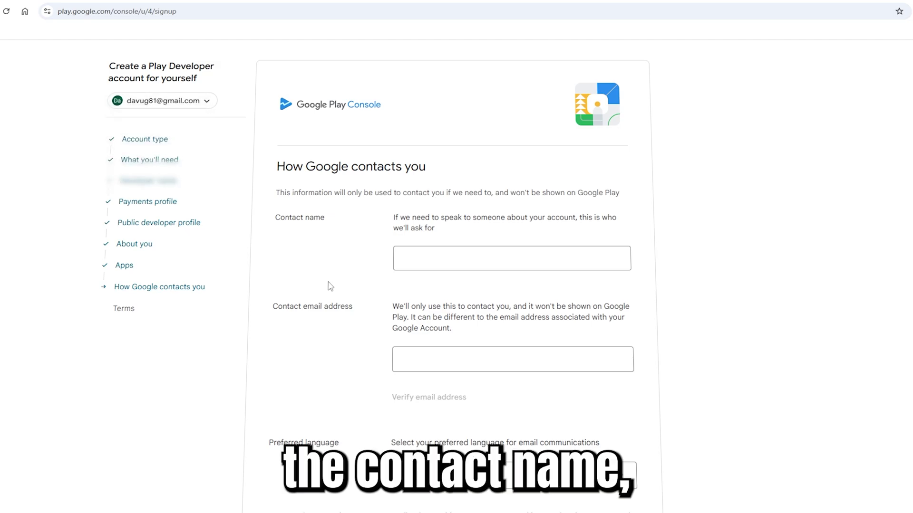
Fill in the contact e-mail and set Preferred language to English (United Kingdom)
scroll(333, 290, down, 3)
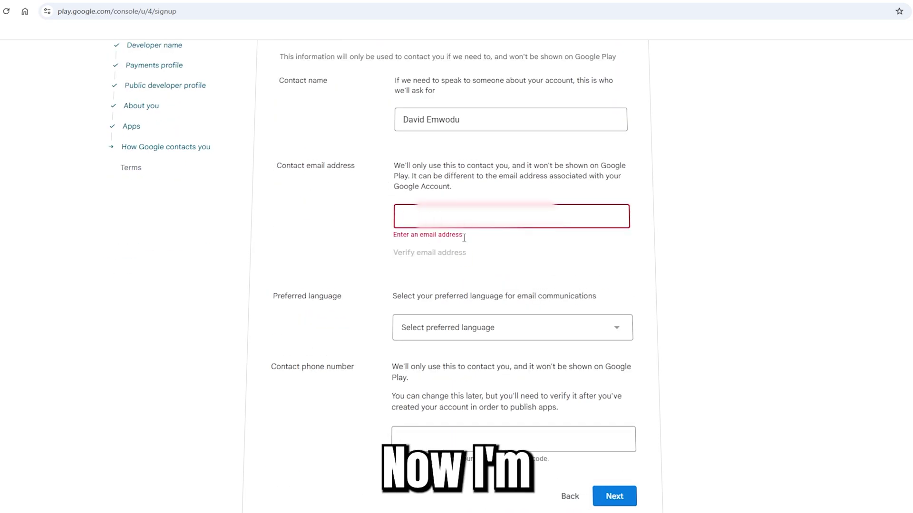
key(ctrl+v)
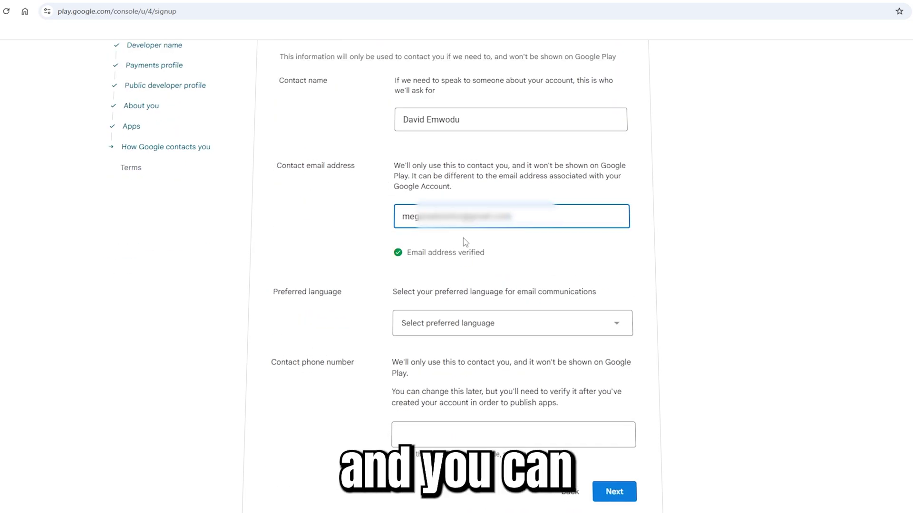
click(464, 263)
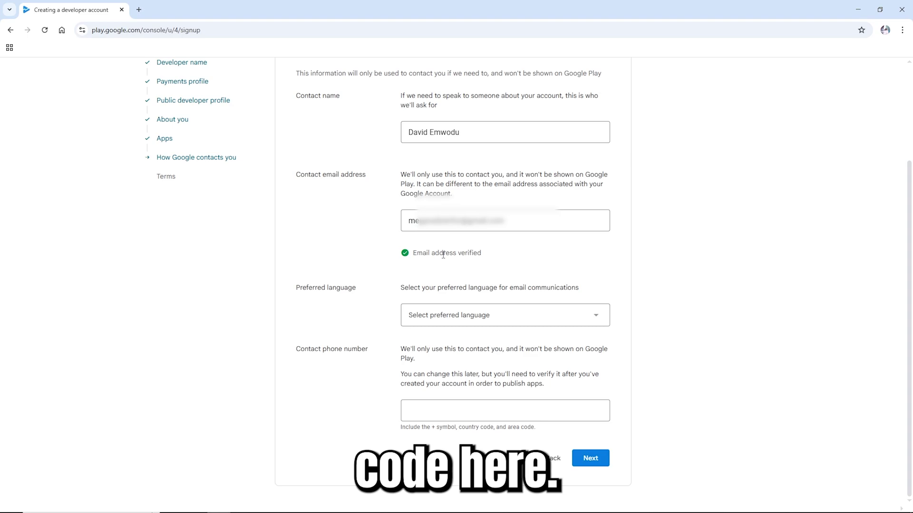
click(446, 323)
text(u)
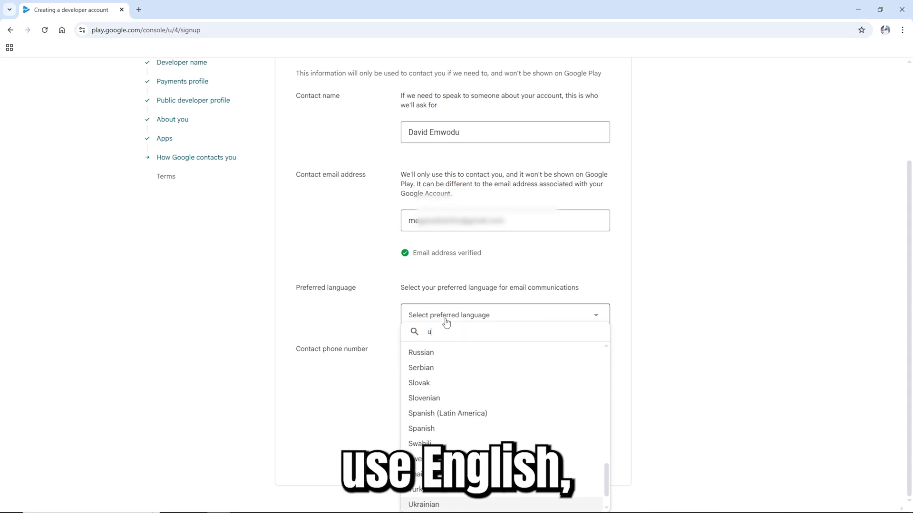
text(g)
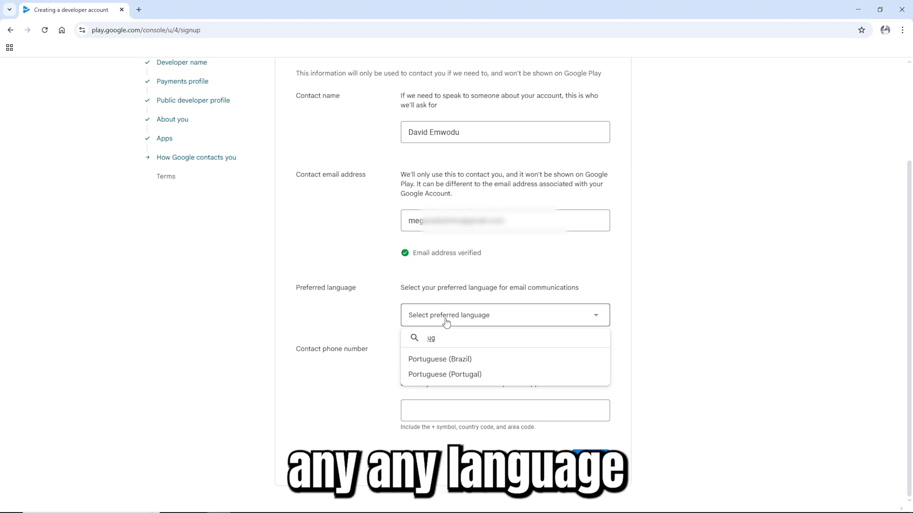
key(BackSpace)
text(en)
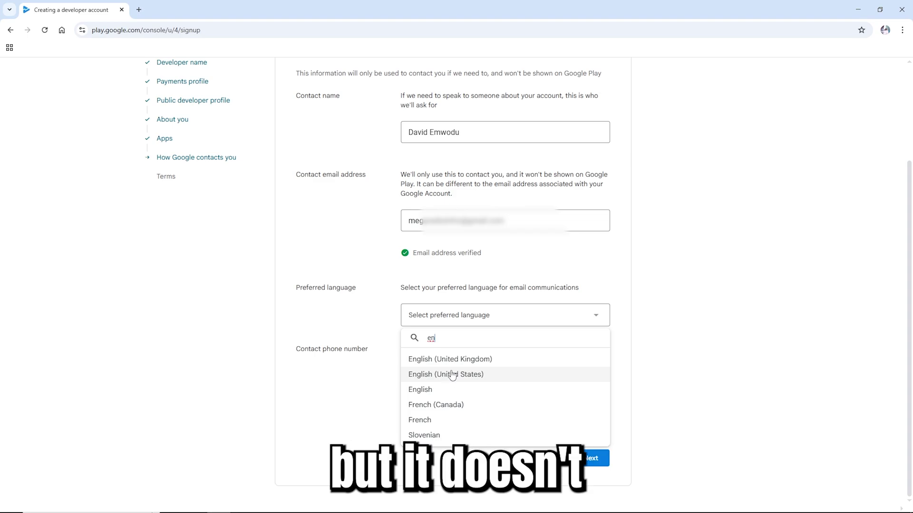
click(455, 360)
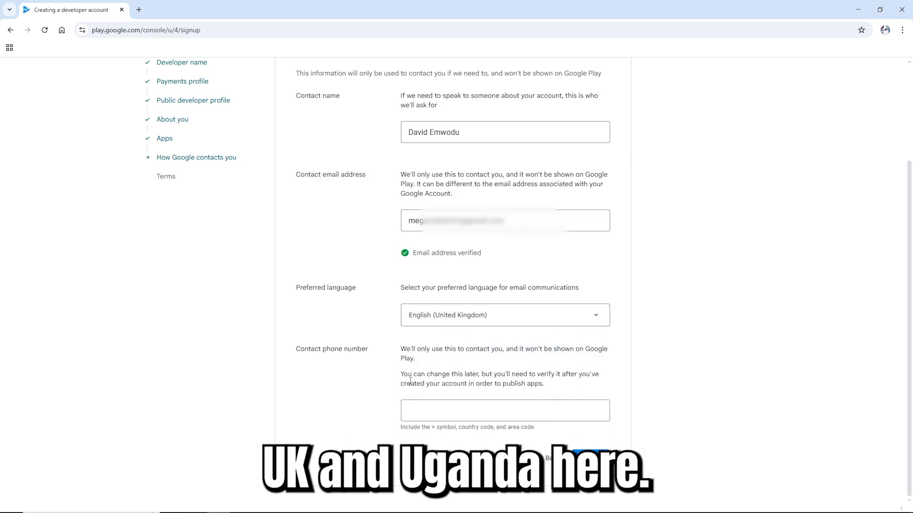
Enter the contact phone number with country code and continue to Terms
click(434, 405)
key(ctrl+v)
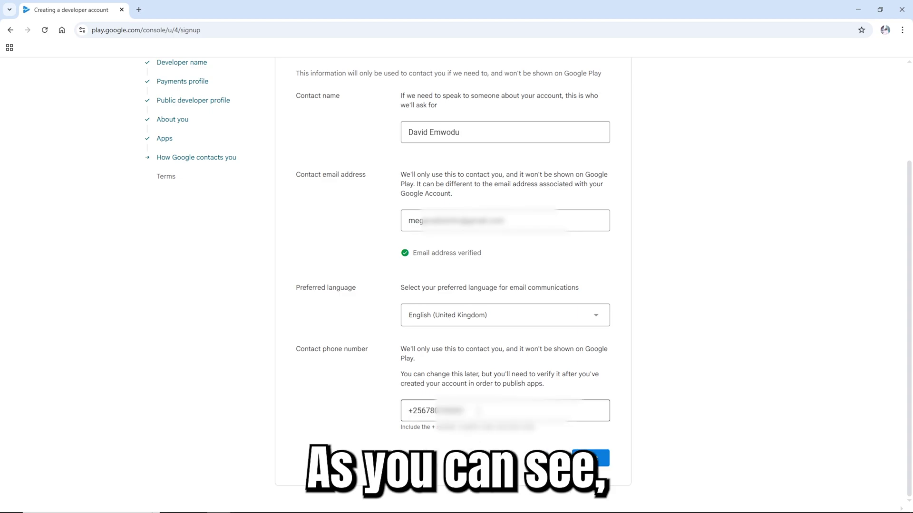
drag(464, 411, 329, 421)
click(473, 435)
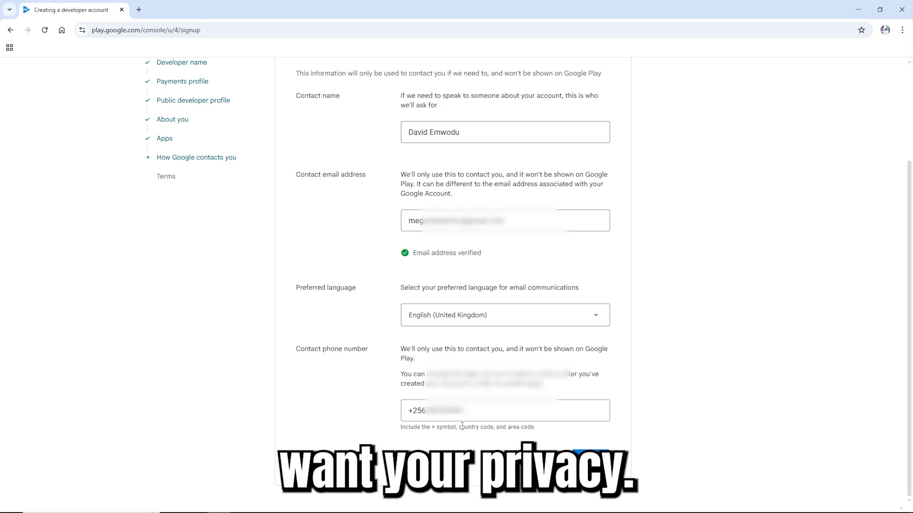
click(589, 458)
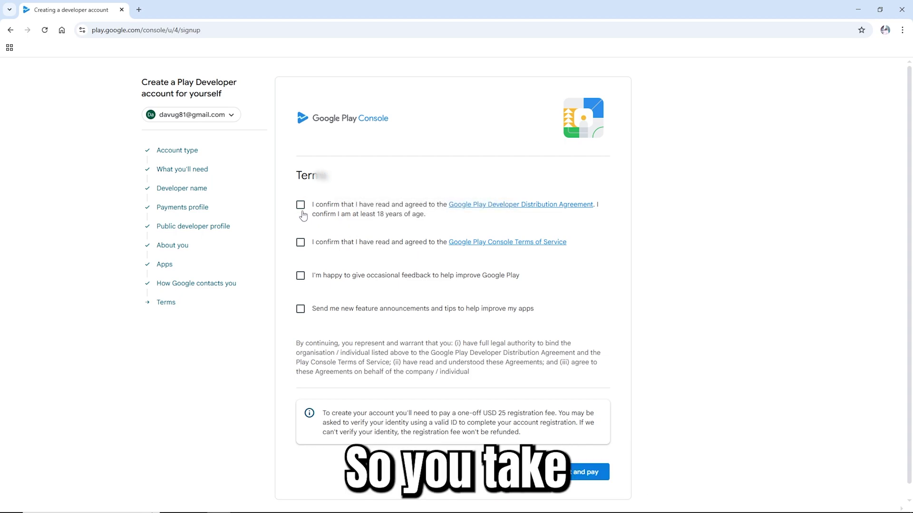
Accept all four Terms agreements and start paying the $25 registration fee
click(301, 205)
click(300, 243)
click(300, 276)
click(301, 309)
scroll(300, 309, down, 1)
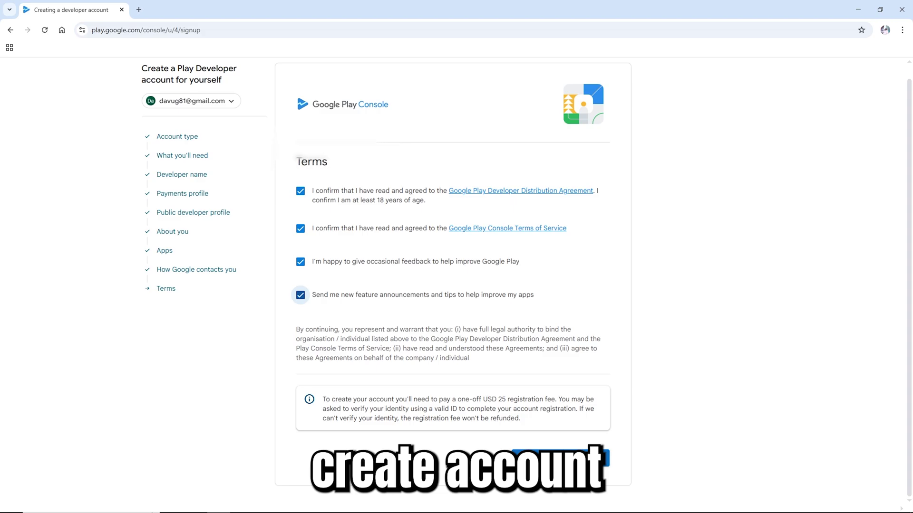
click(560, 465)
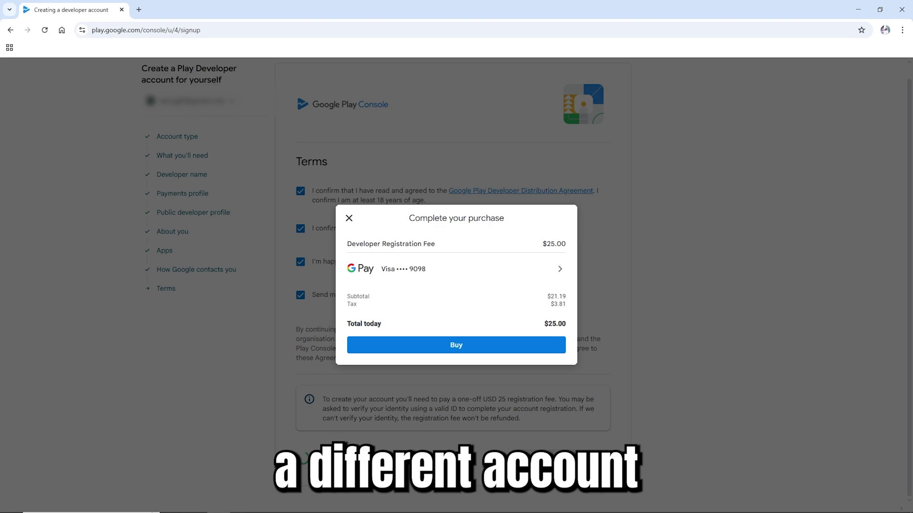
Add a new card from saved payment details and pay the $25 registration fee
click(522, 274)
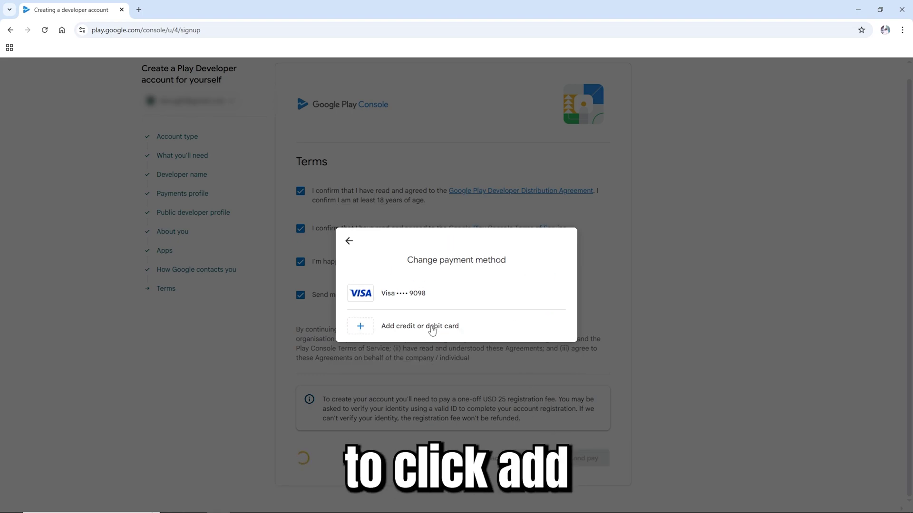
click(431, 327)
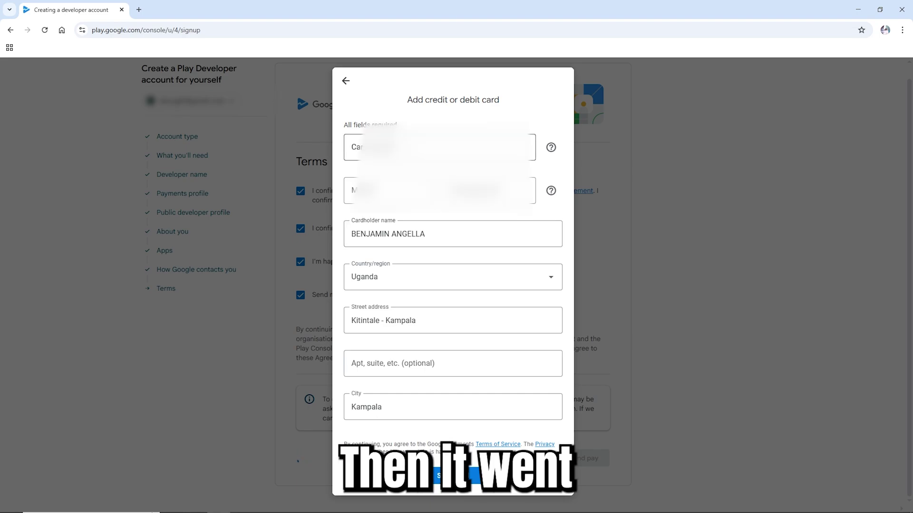
click(404, 147)
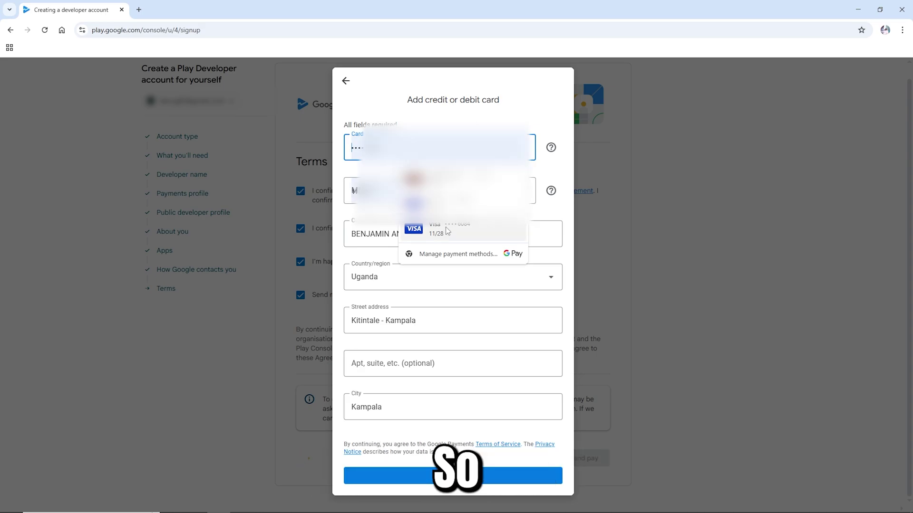
click(446, 231)
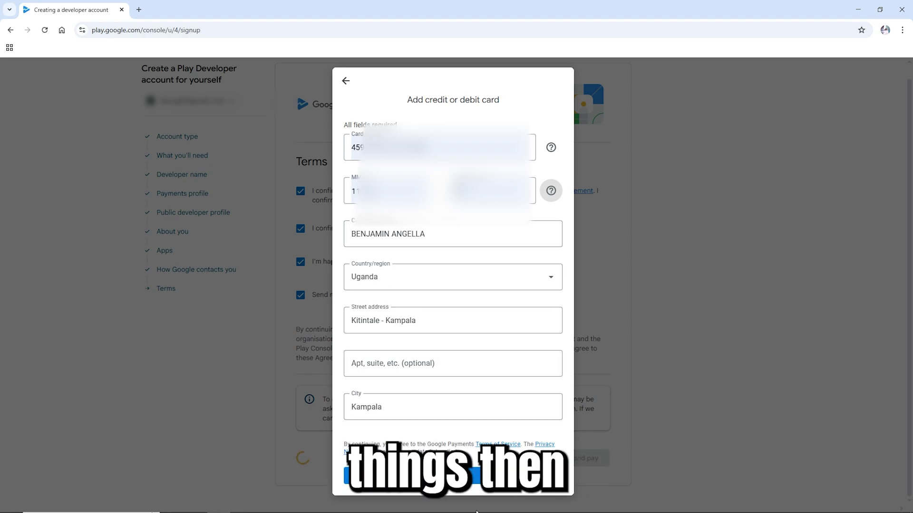
click(470, 476)
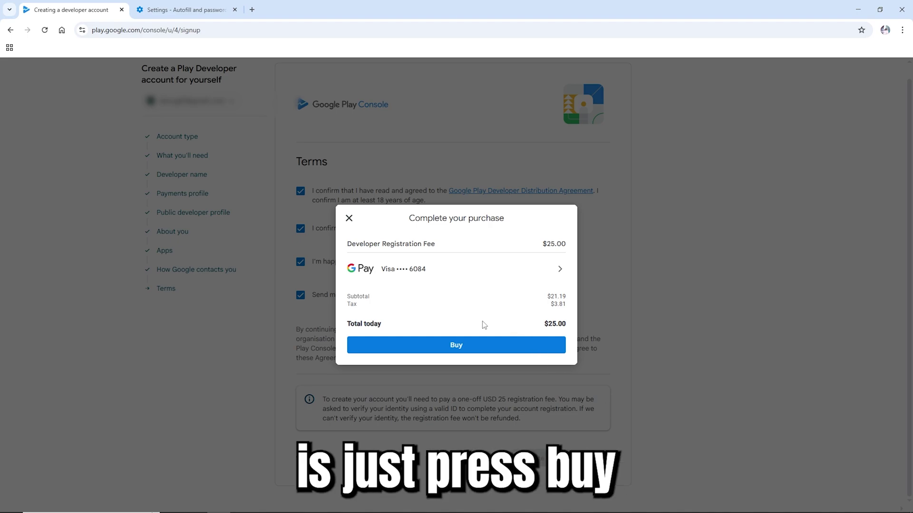
click(456, 348)
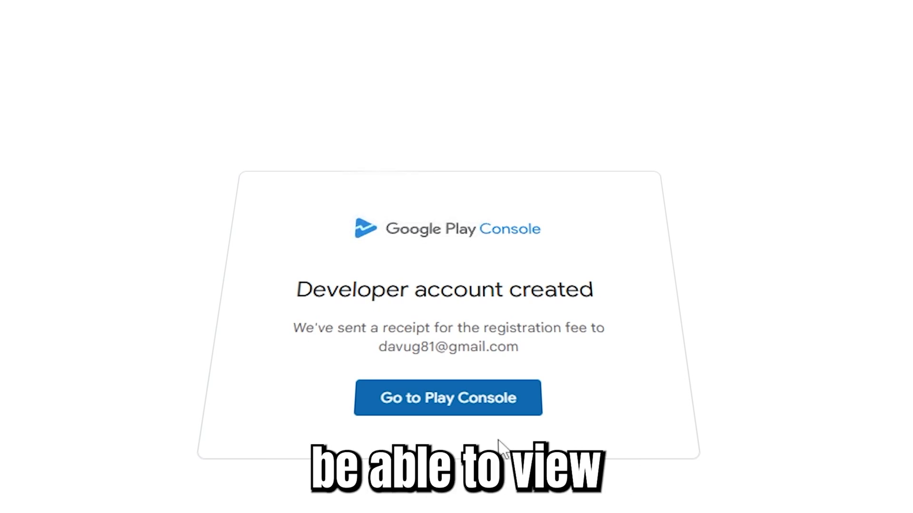
Go to Play Console home and review the tasks: verify identity, Android device access, contact phone
click(448, 392)
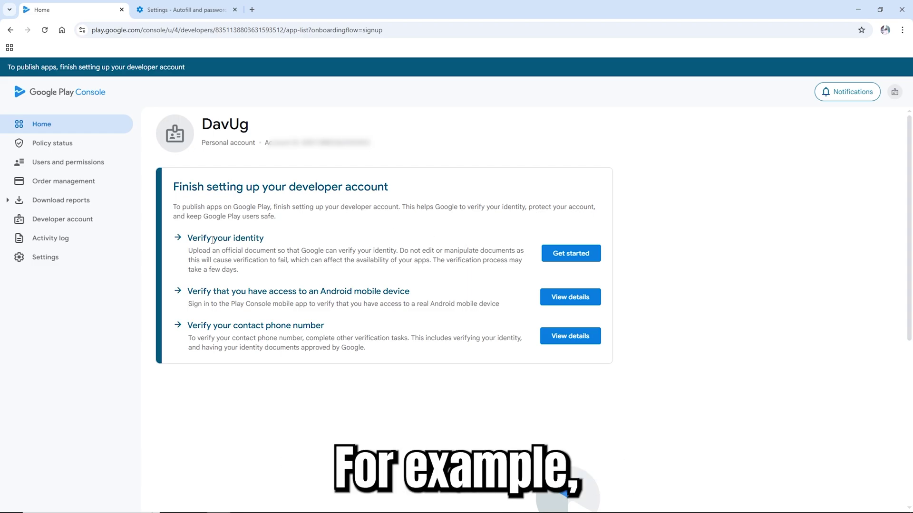
drag(187, 238, 286, 243)
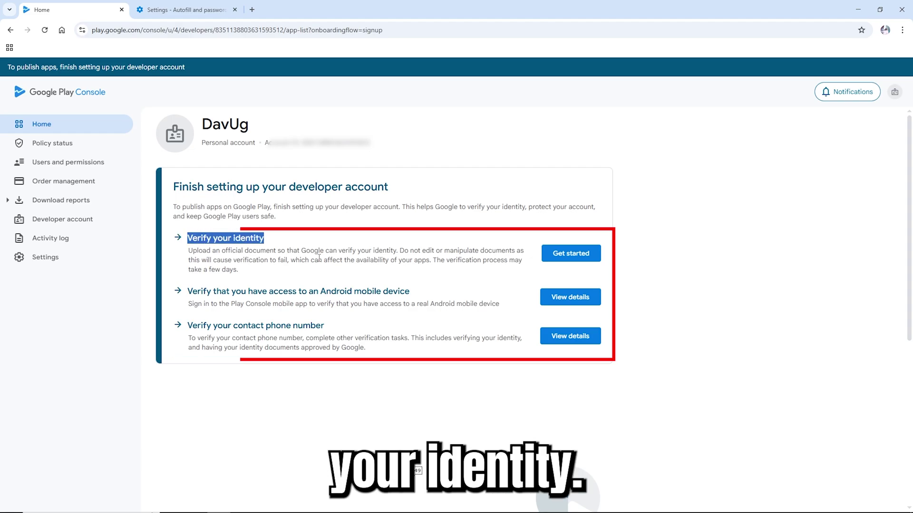
click(307, 252)
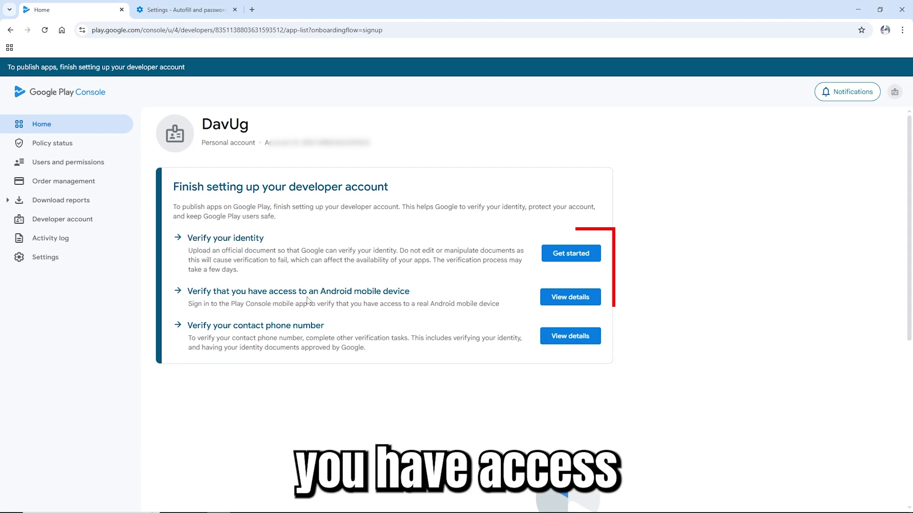
scroll(339, 305, down, 2)
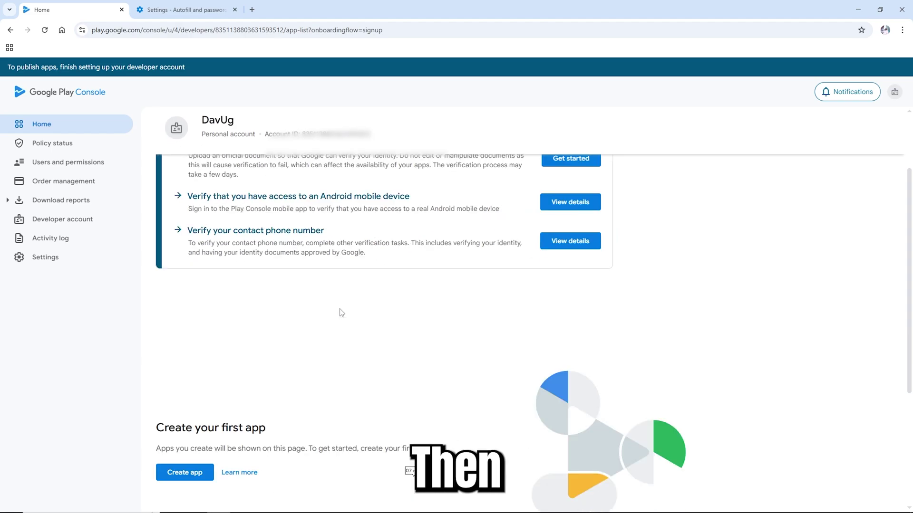
scroll(312, 275, up, 1)
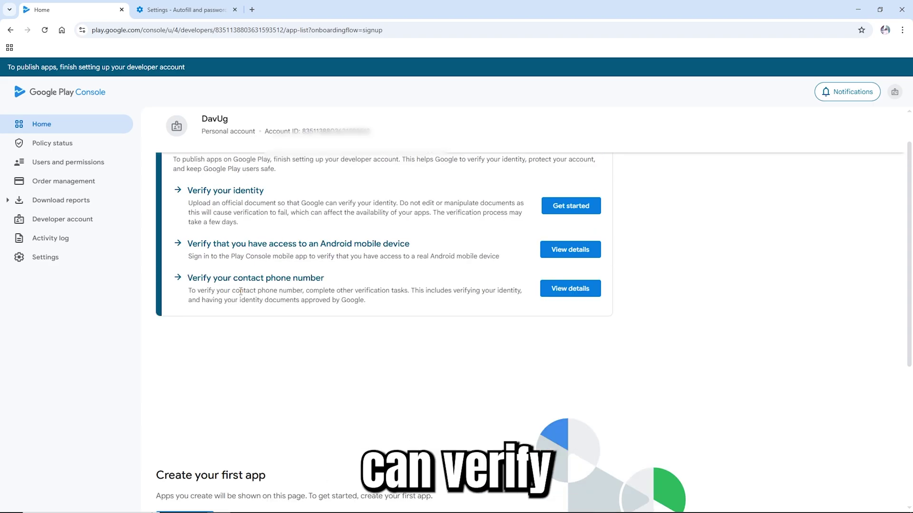
scroll(227, 288, up, 1)
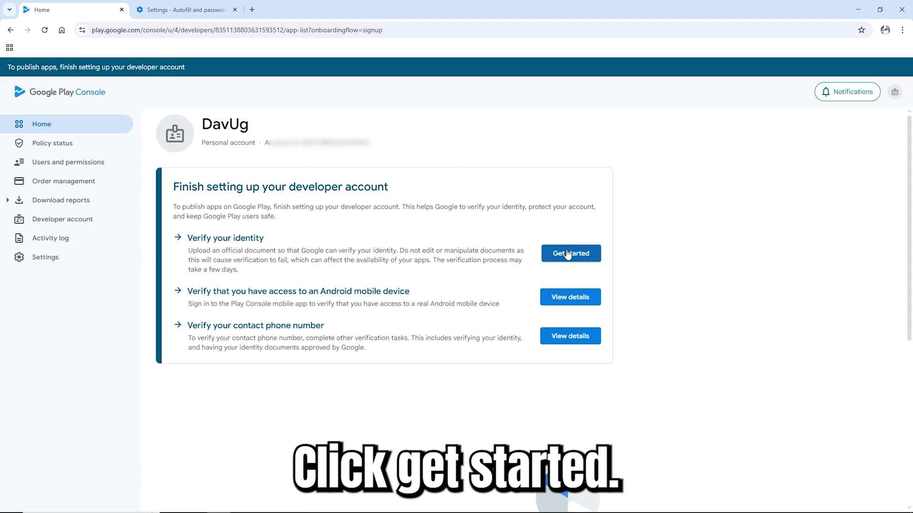
Start identity verification, accept the data terms, and enter the legal name
click(568, 254)
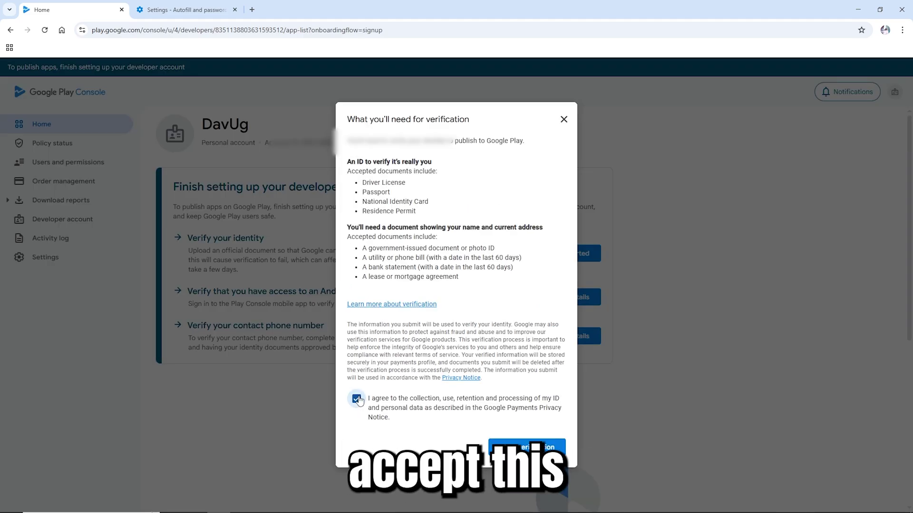
click(527, 447)
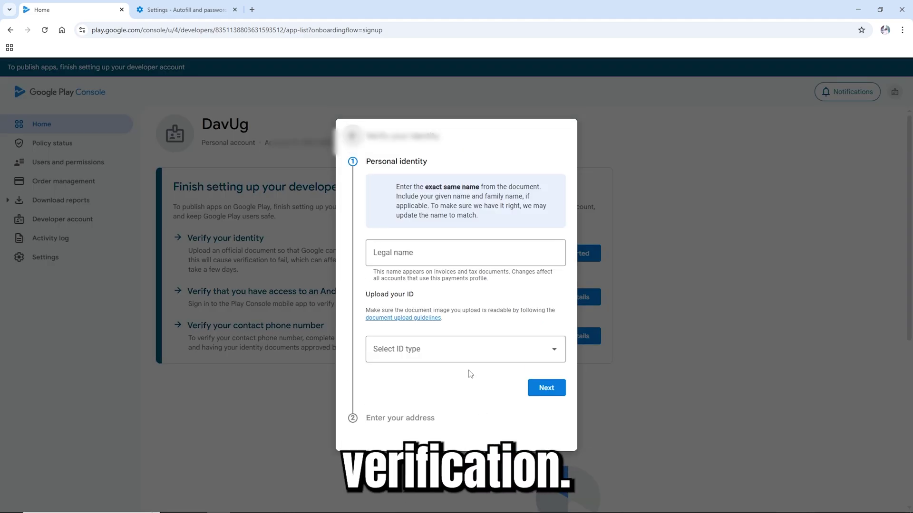
click(441, 256)
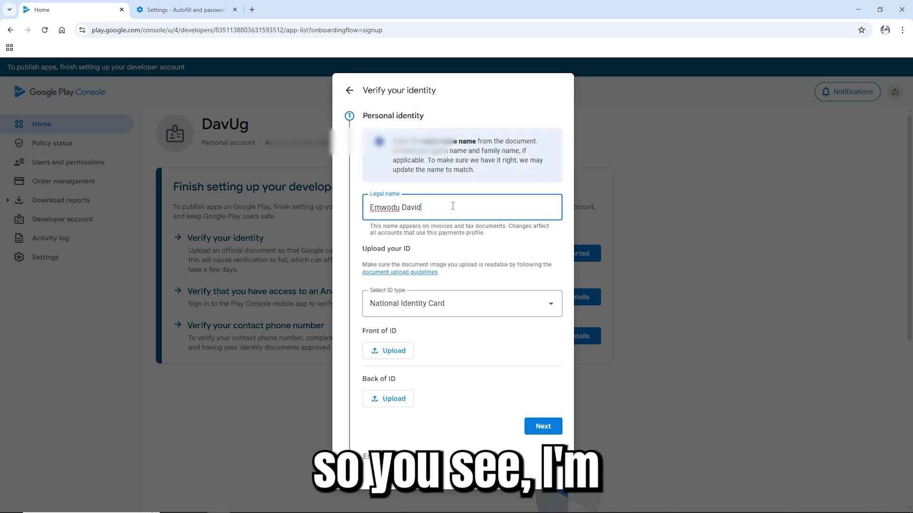
drag(454, 207, 334, 211)
click(413, 226)
Choose National Identity Card, upload FRONT.jpg and BACK.jpg, and continue to the address step
click(468, 305)
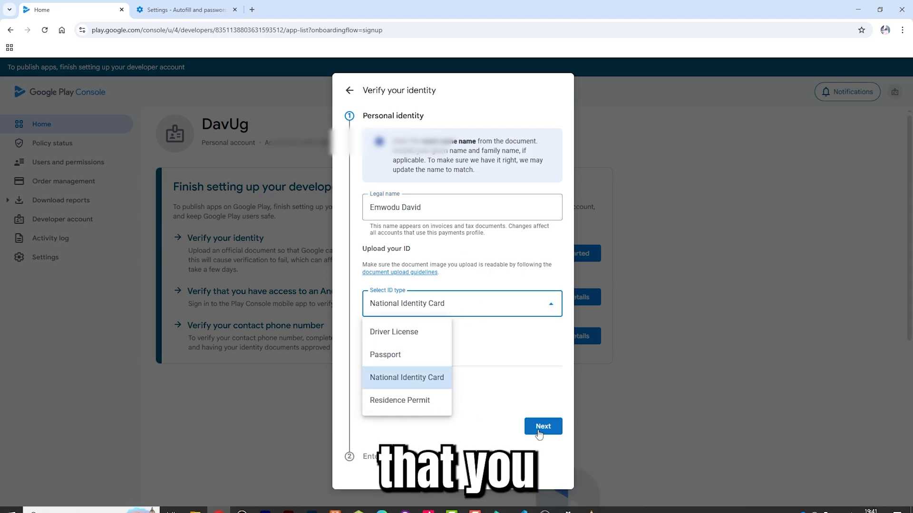
click(406, 378)
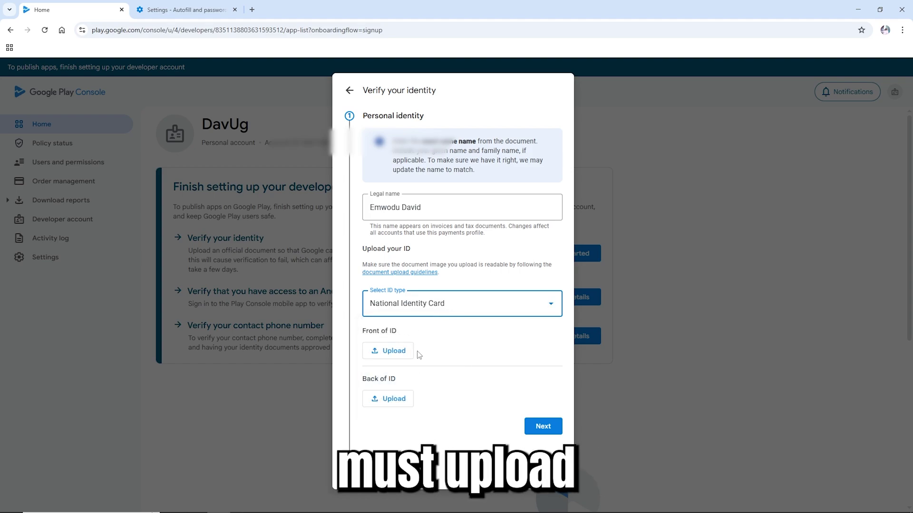
click(389, 352)
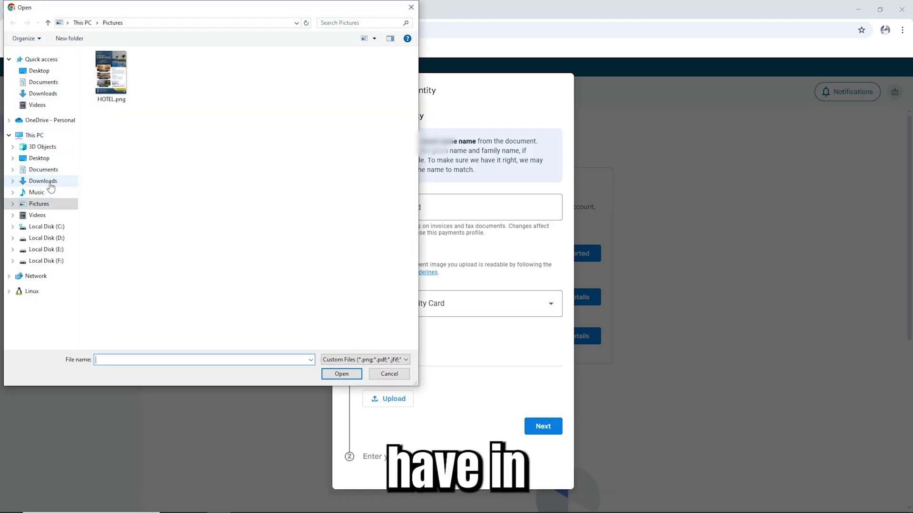
click(47, 182)
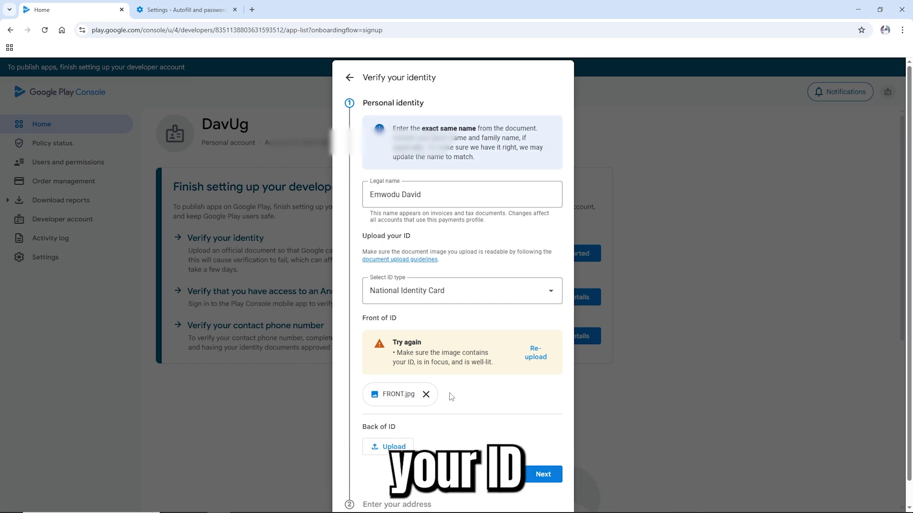
scroll(453, 396, down, 1)
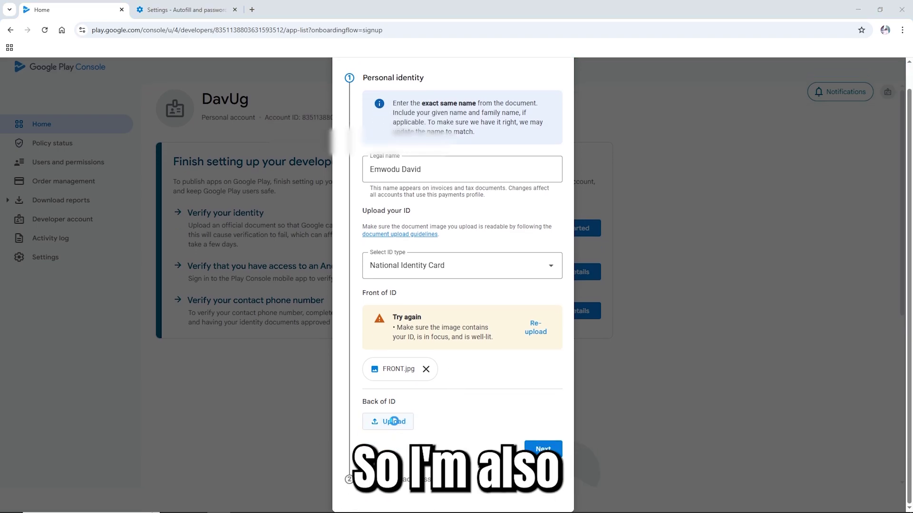
click(396, 422)
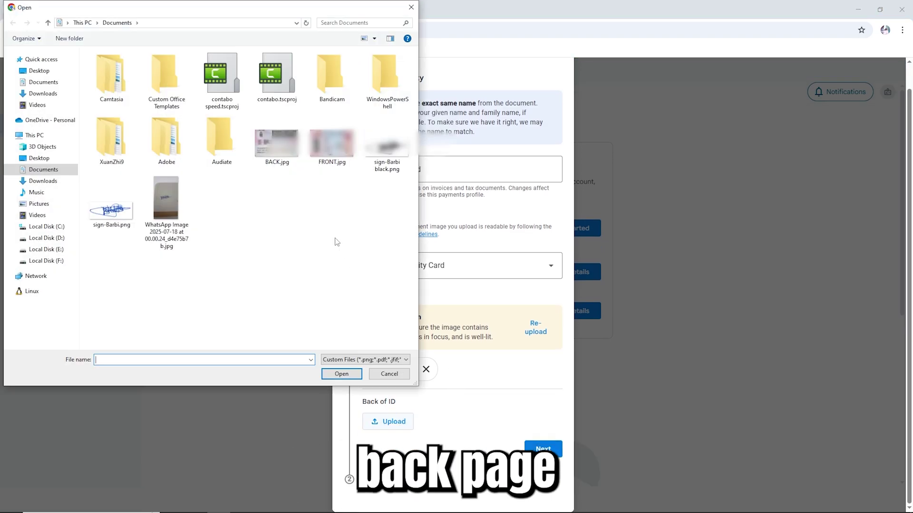
double_click(276, 140)
click(543, 449)
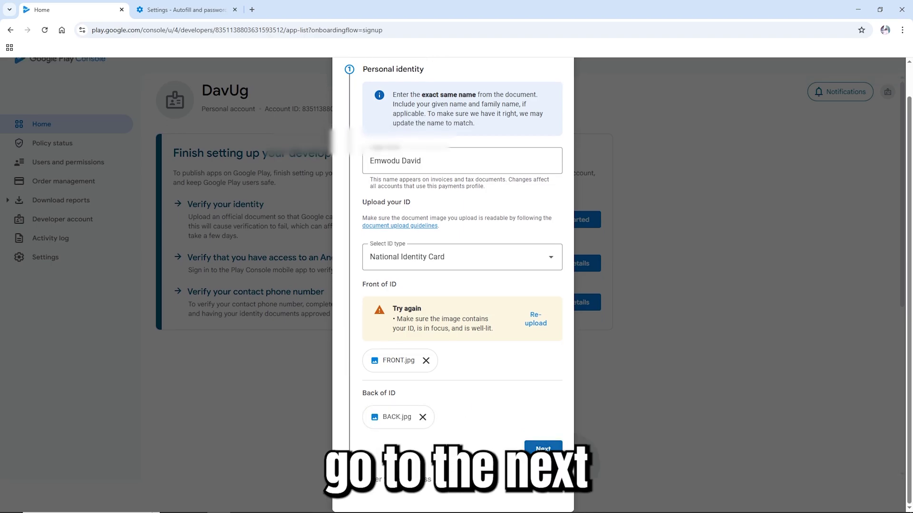
click(356, 260)
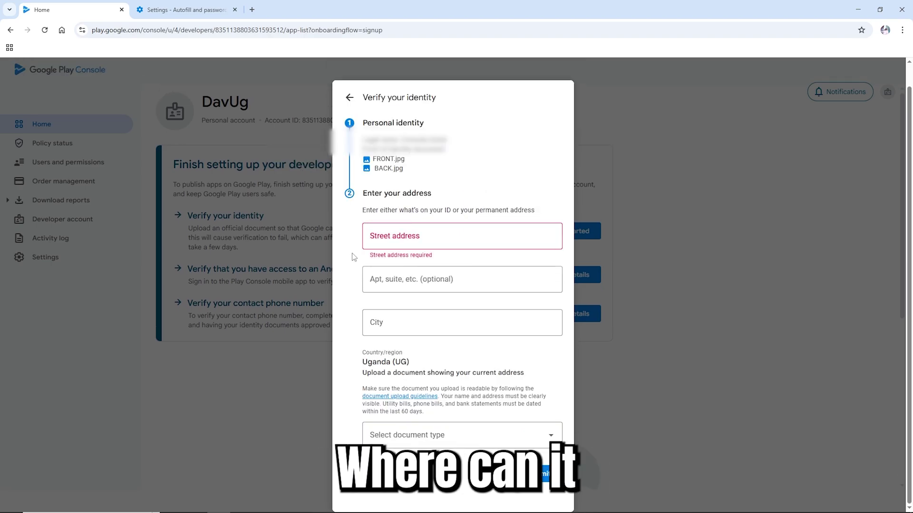
Enter the street address to submit the identity documents, then view the Android device access instructions
click(375, 237)
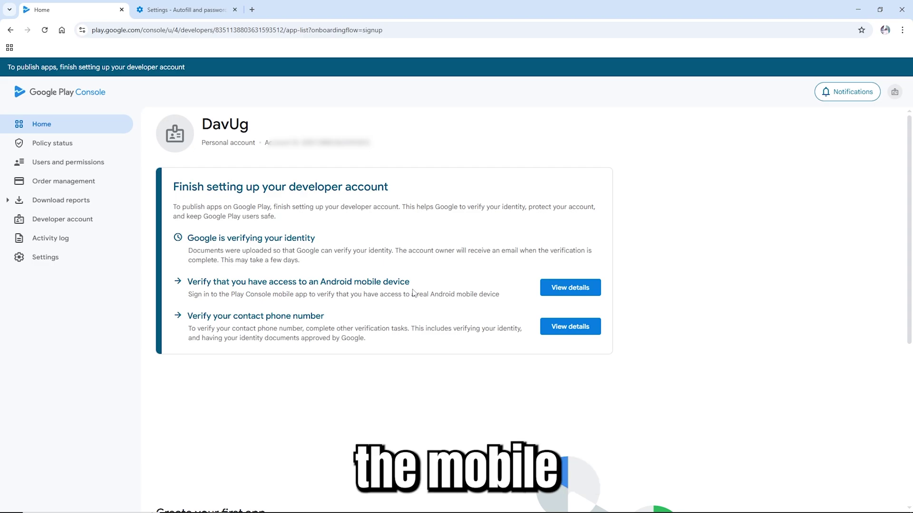
click(572, 293)
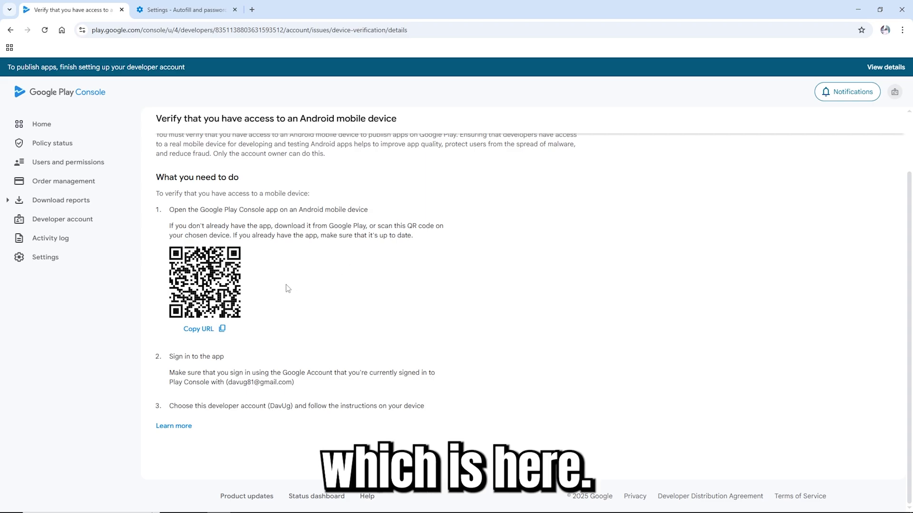
Copy the Play Console app link and review the remaining identity and phone verification tasks on Home
click(221, 330)
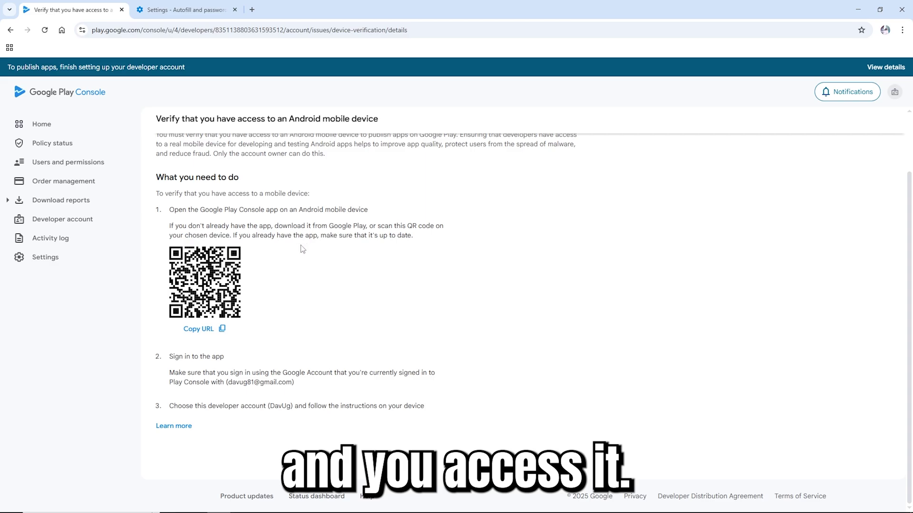
scroll(423, 280, up, 2)
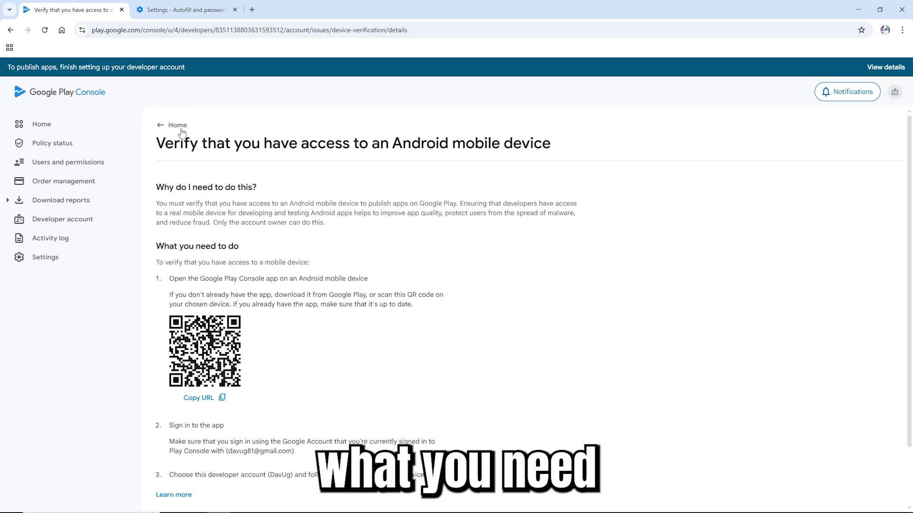
scroll(259, 248, down, 2)
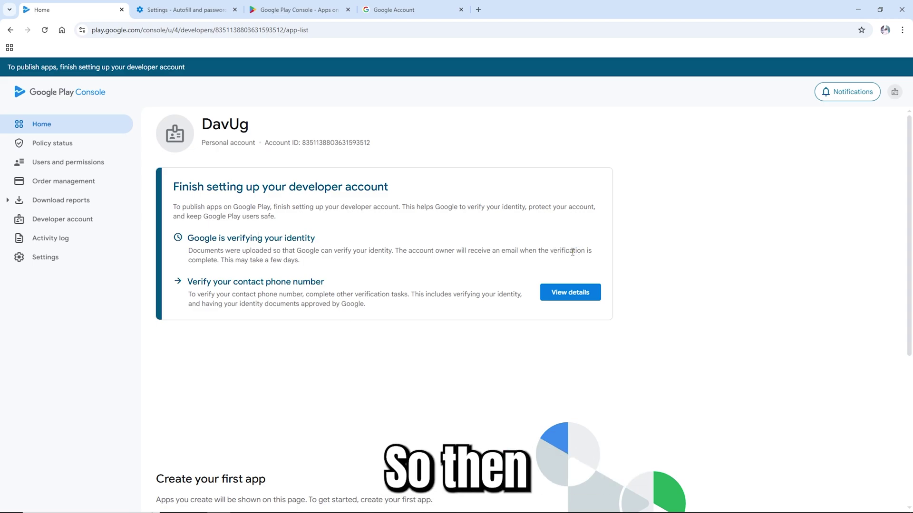
Read the setup and identity verification notes on Home, then choose Create app under 'Create your first app'
click(559, 296)
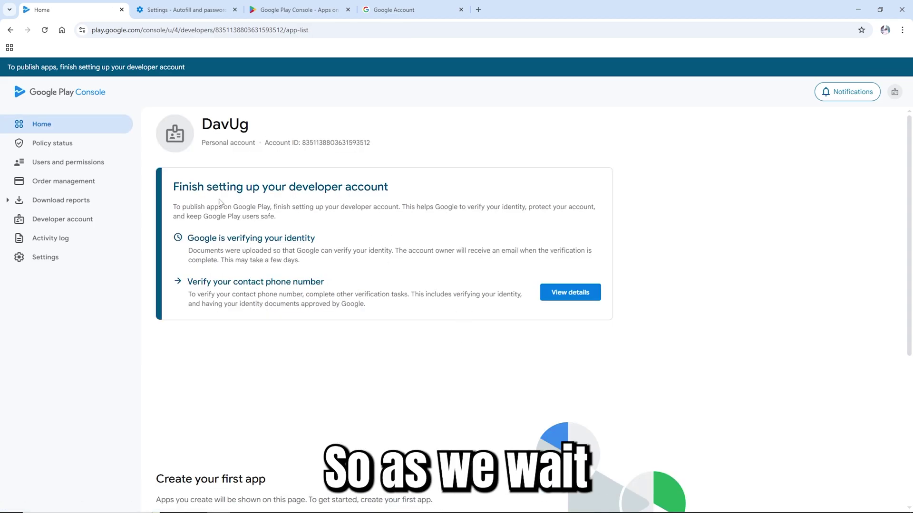
drag(340, 304, 179, 187)
click(359, 270)
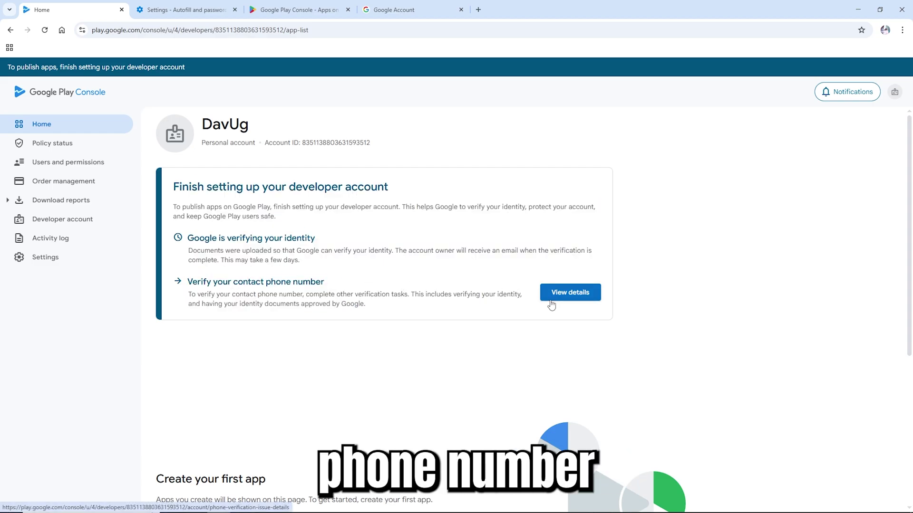
drag(188, 242, 383, 261)
click(383, 239)
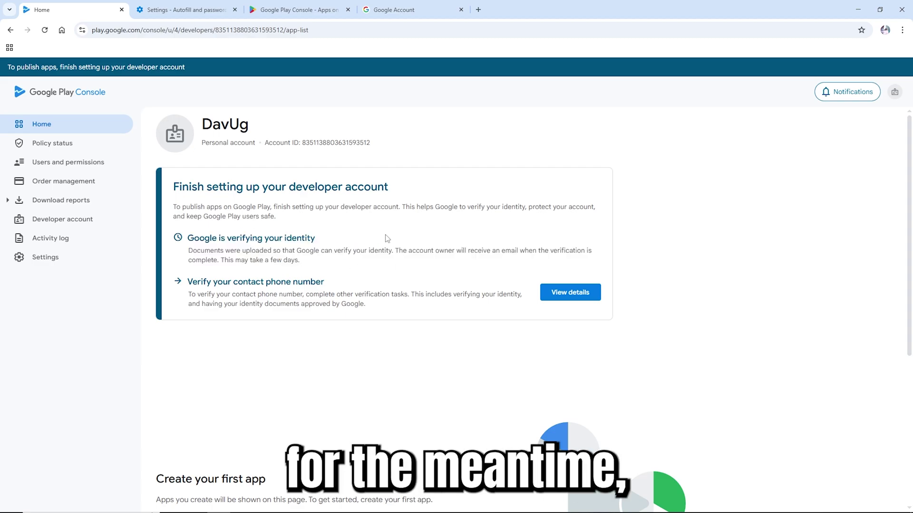
scroll(385, 238, down, 4)
click(191, 339)
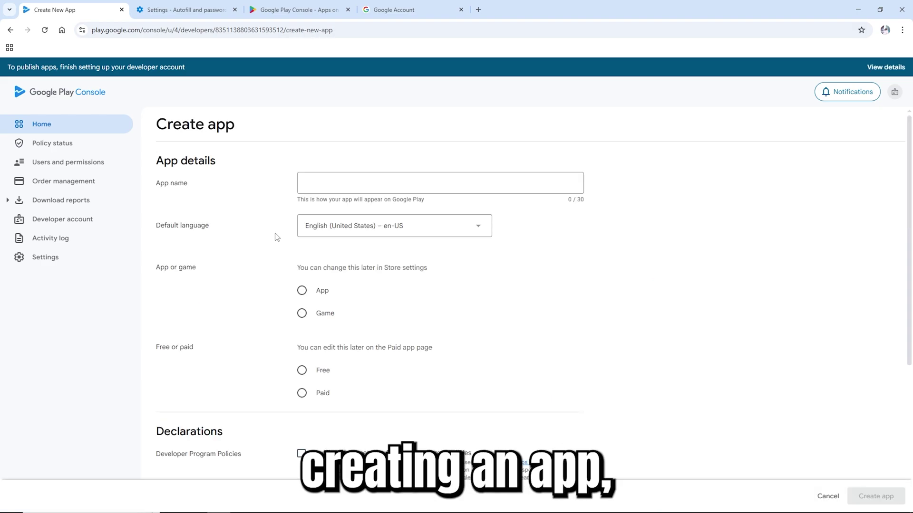
Name the app 'Calculator' with English (United States) – en-US as default language
click(423, 178)
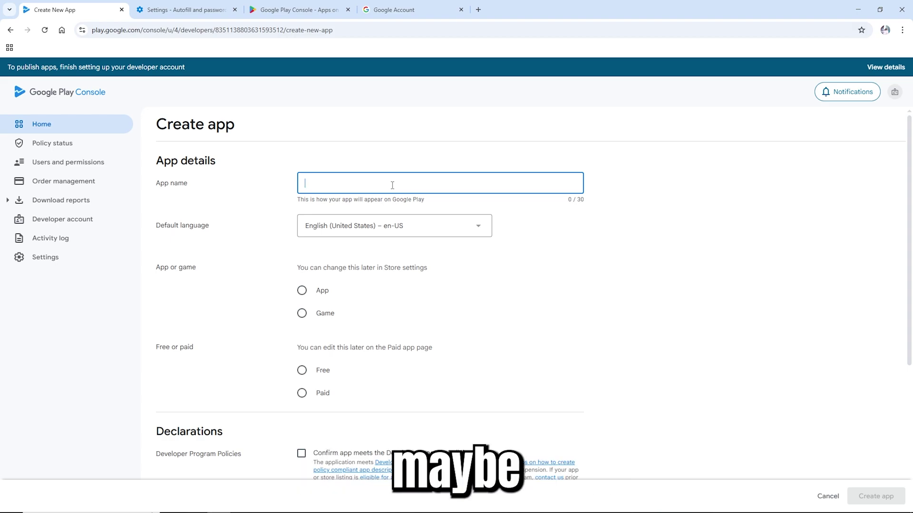
text(Cal)
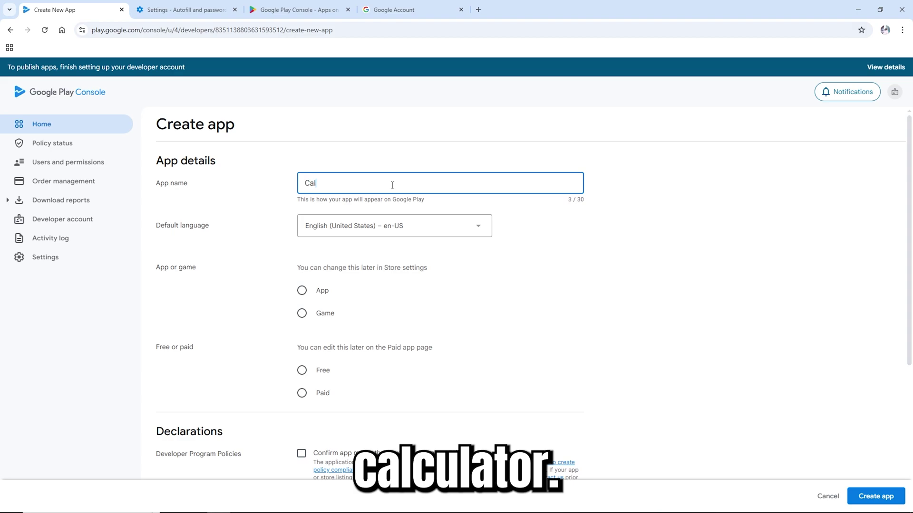
text(culator)
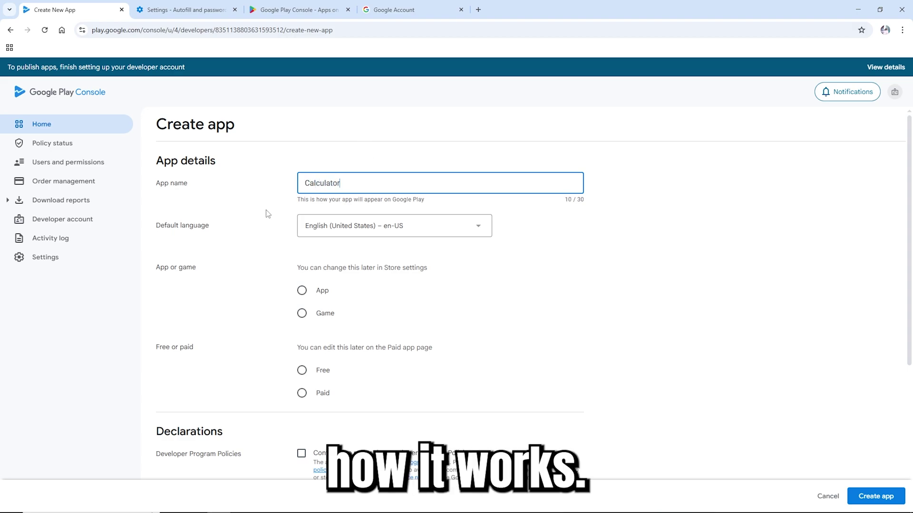
click(385, 227)
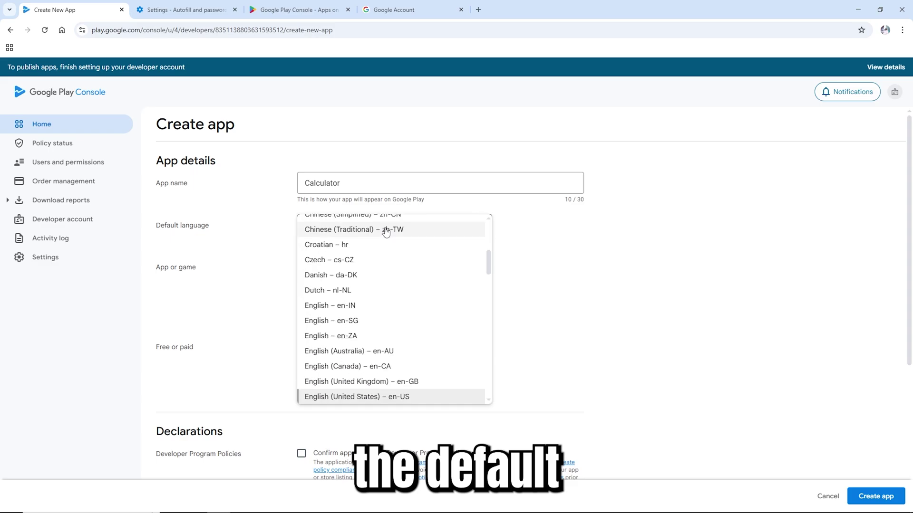
click(271, 238)
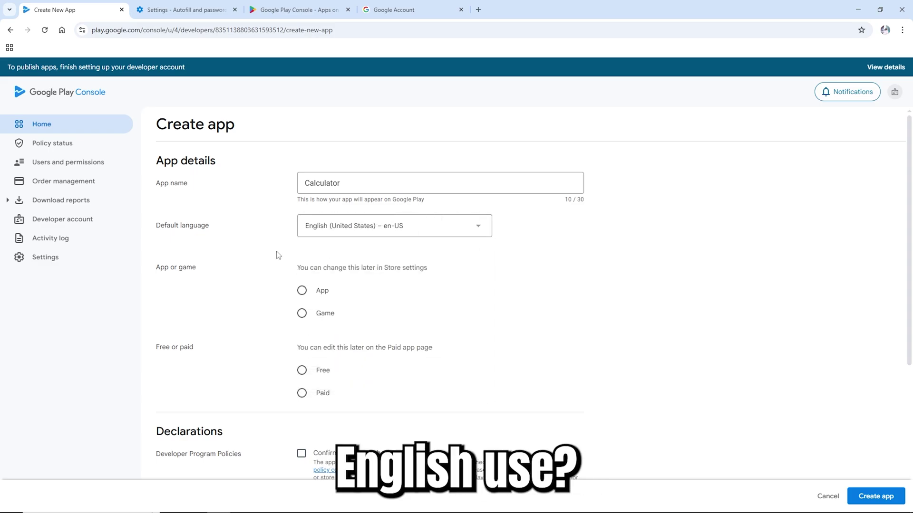
scroll(283, 284, down, 1)
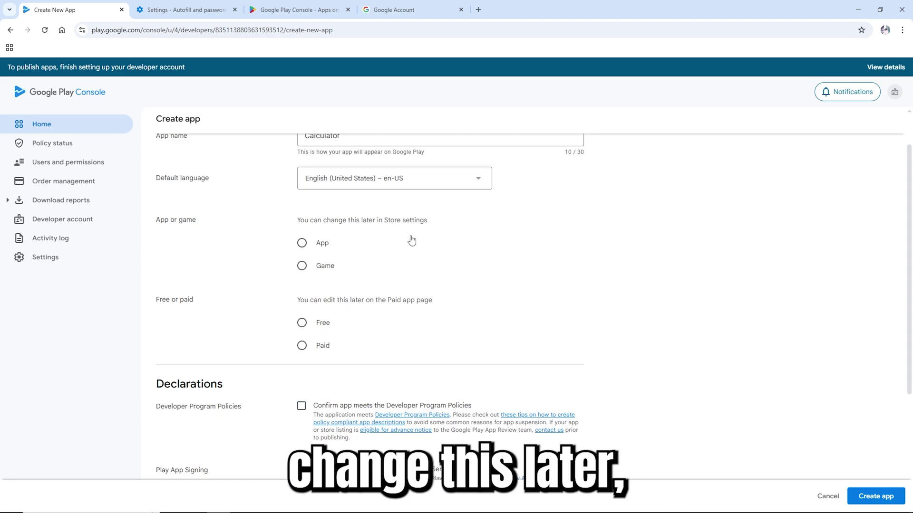
Set the type to App and make it Free
click(302, 244)
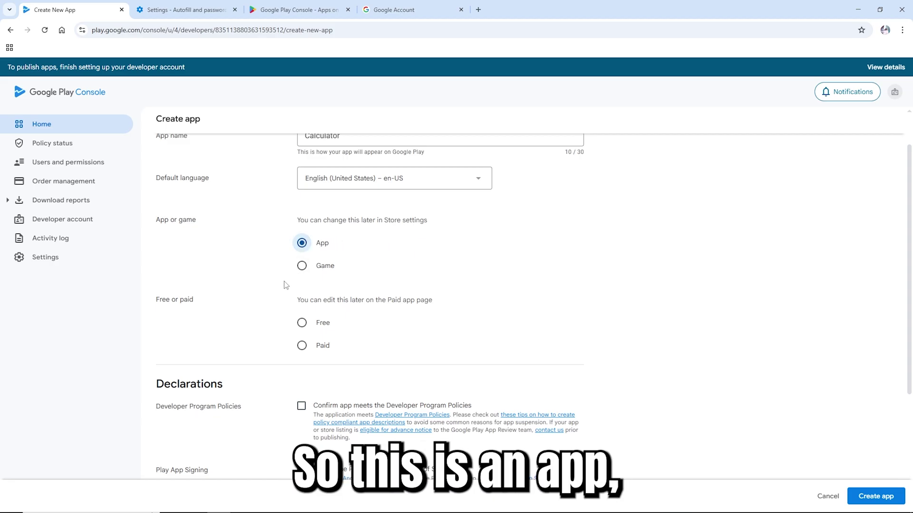
scroll(279, 285, down, 1)
click(302, 276)
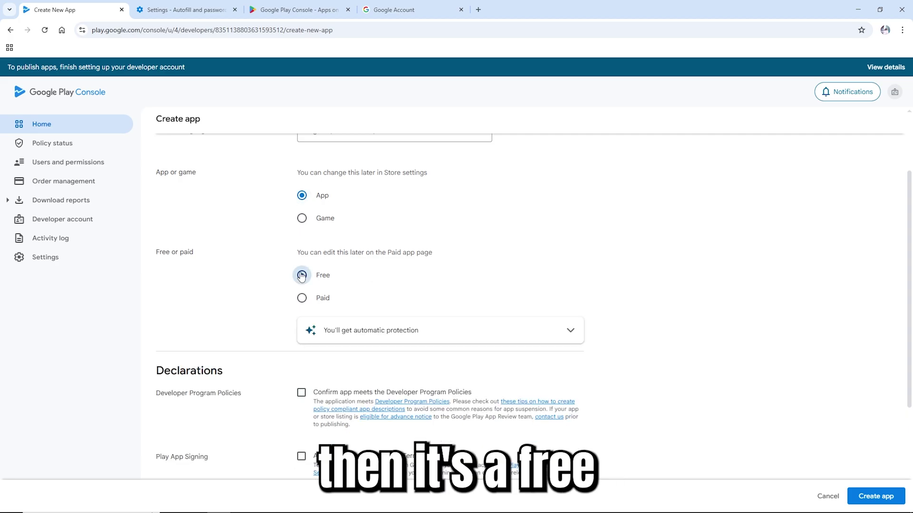
scroll(304, 275, down, 2)
scroll(409, 272, up, 1)
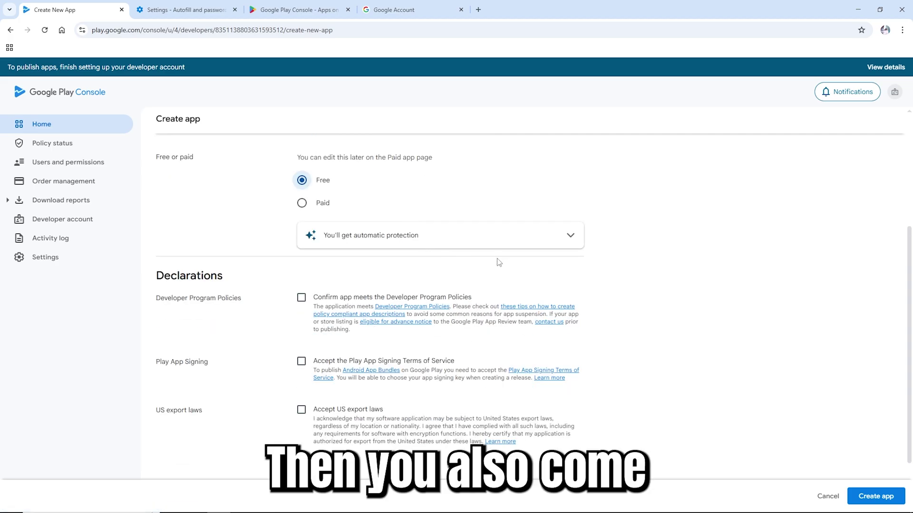
scroll(246, 271, down, 1)
Accept the Developer Program Policies, Play App Signing, and US export laws declarations
click(301, 250)
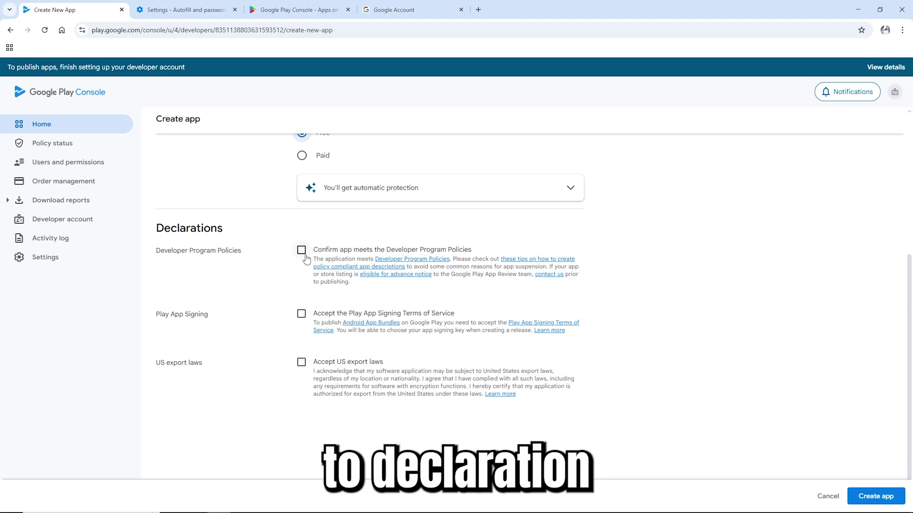
click(302, 314)
click(301, 363)
scroll(563, 373, down, 1)
scroll(713, 362, up, 4)
scroll(745, 367, down, 2)
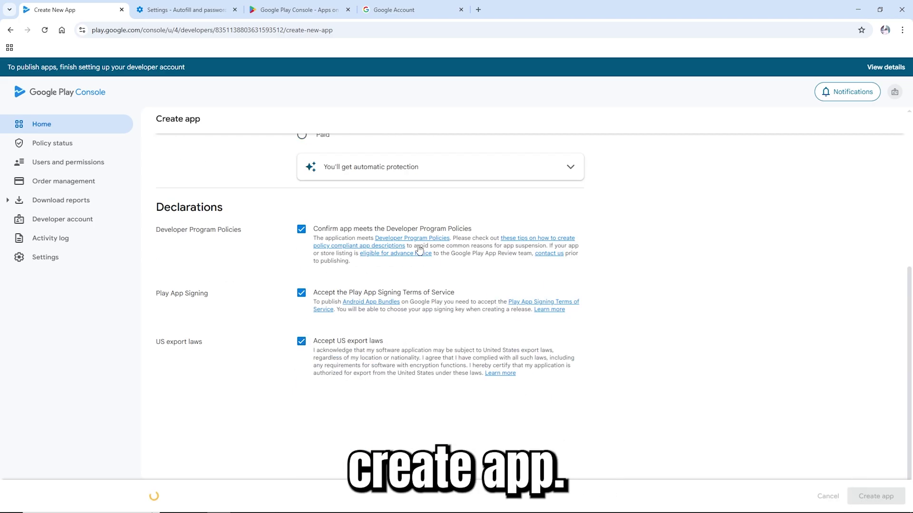
scroll(476, 266, up, 1)
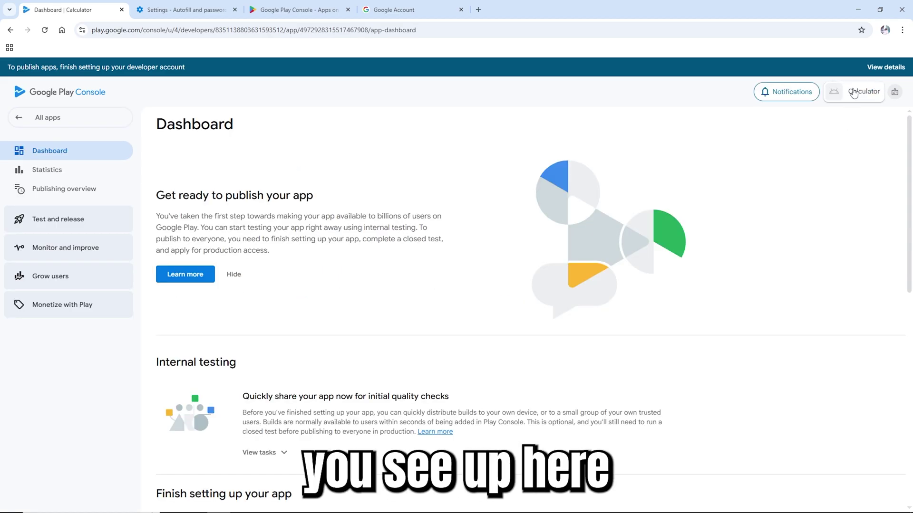
click(865, 94)
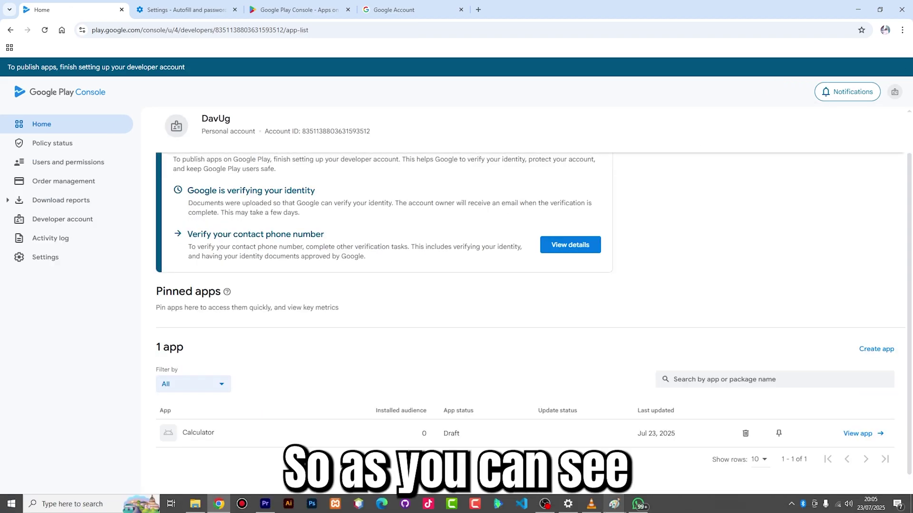
scroll(433, 311, up, 1)
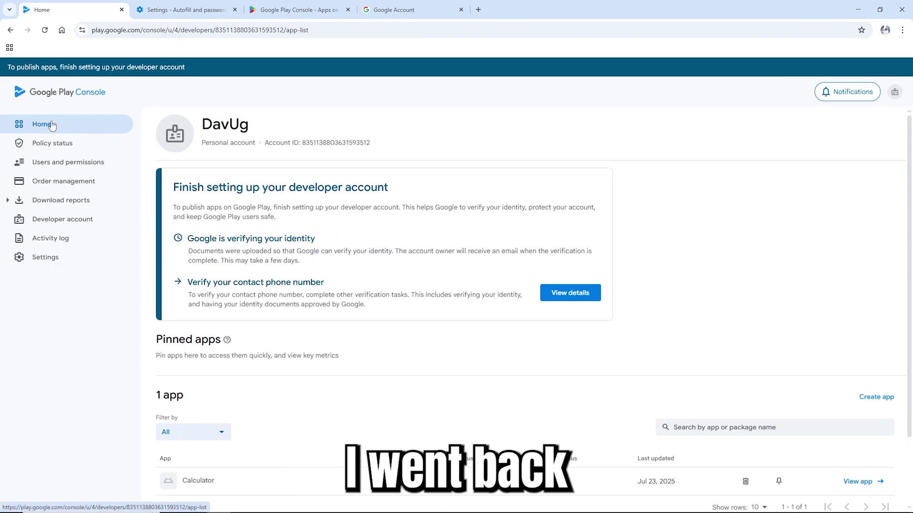
scroll(459, 185, down, 2)
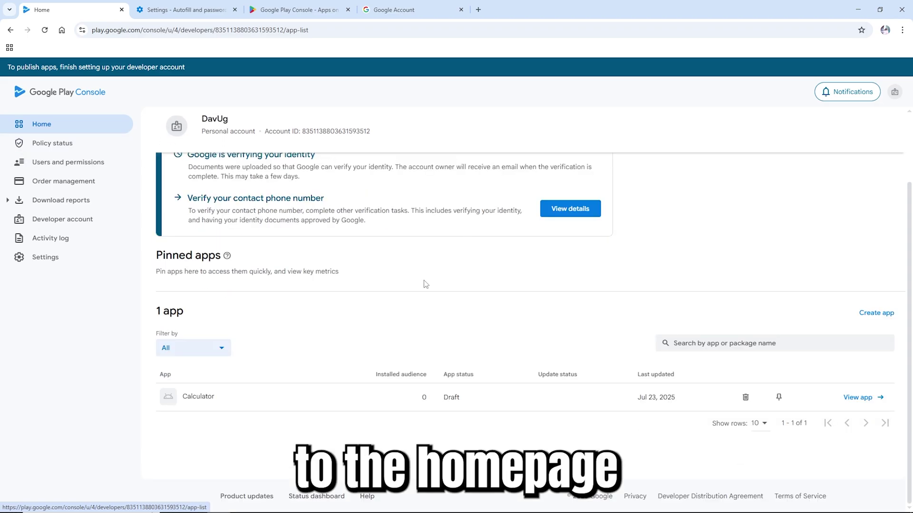
click(219, 348)
click(221, 350)
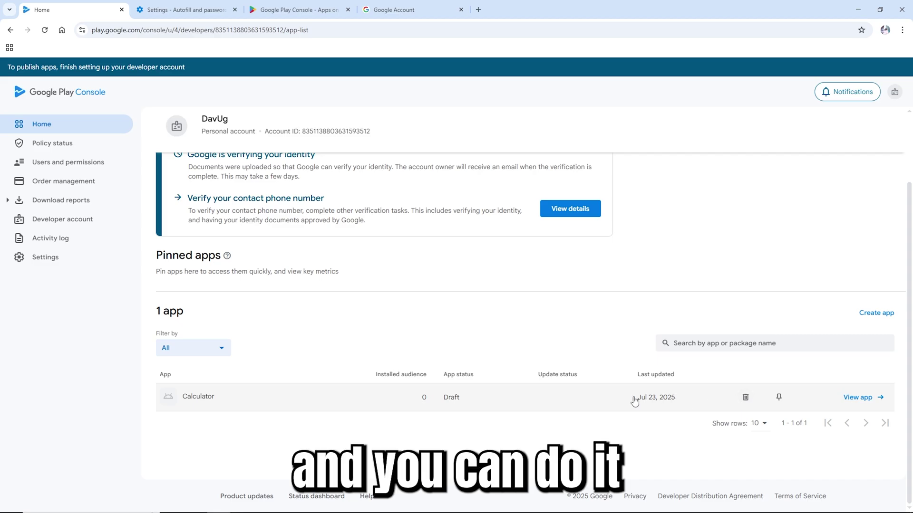
click(865, 399)
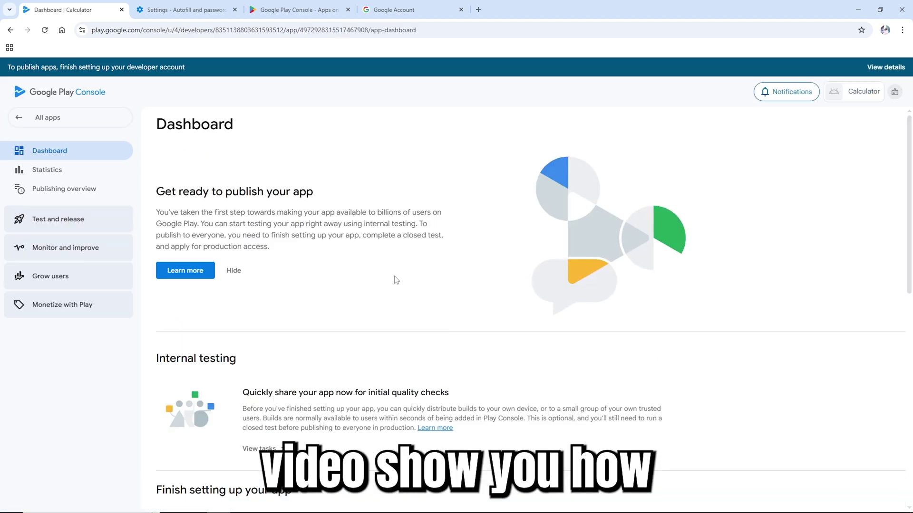
scroll(406, 303, down, 3)
scroll(405, 303, down, 7)
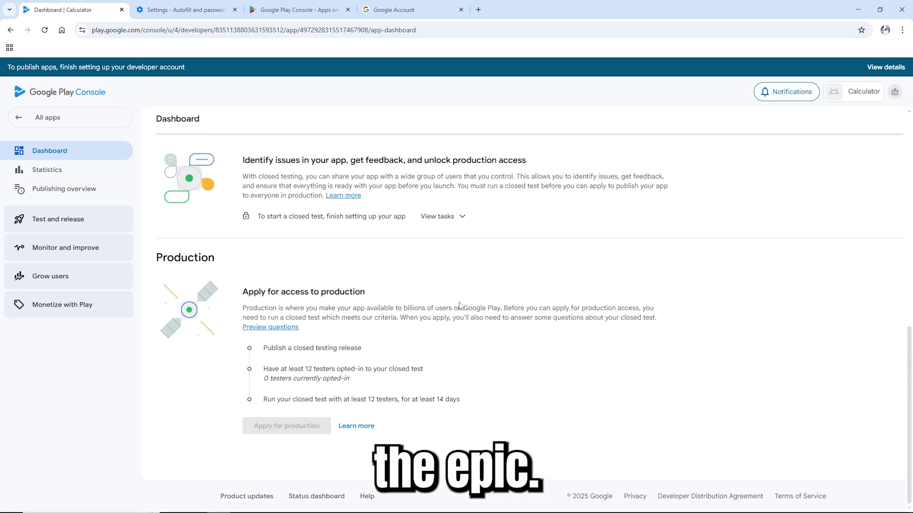
scroll(446, 306, up, 10)
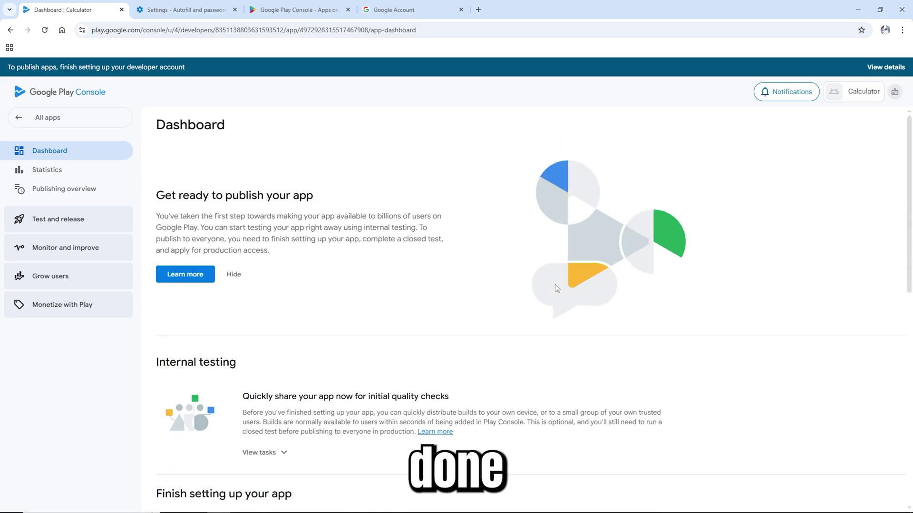